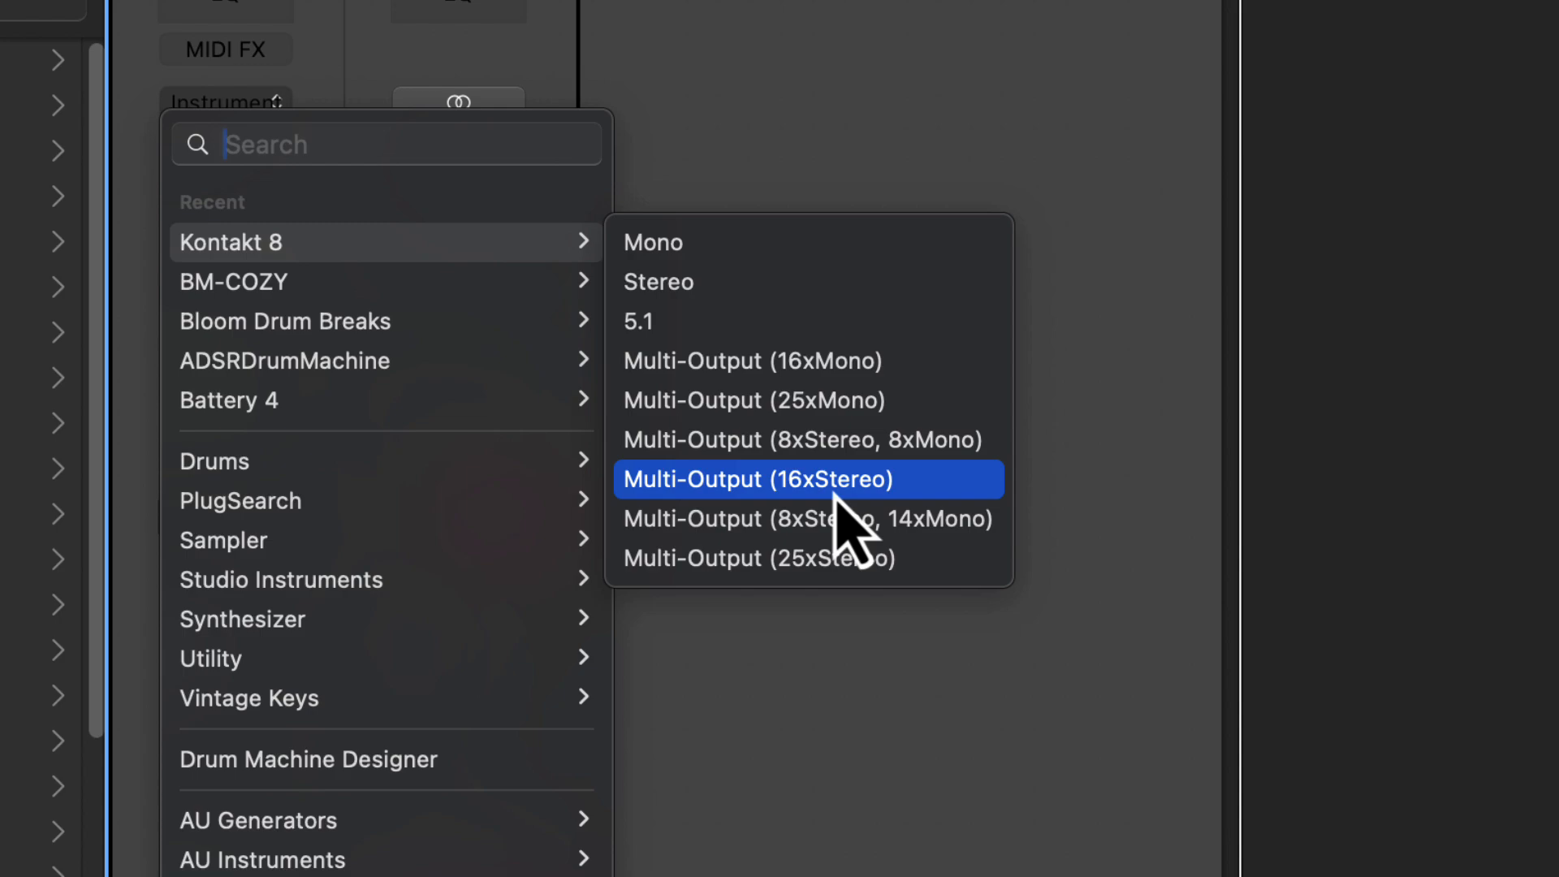
Load Kontakt 8 as Multi-Output (16xStereo) on the instrument channel, close its window and show the mixer.
{"action": "left_click", "coordinate": [834, 496]}
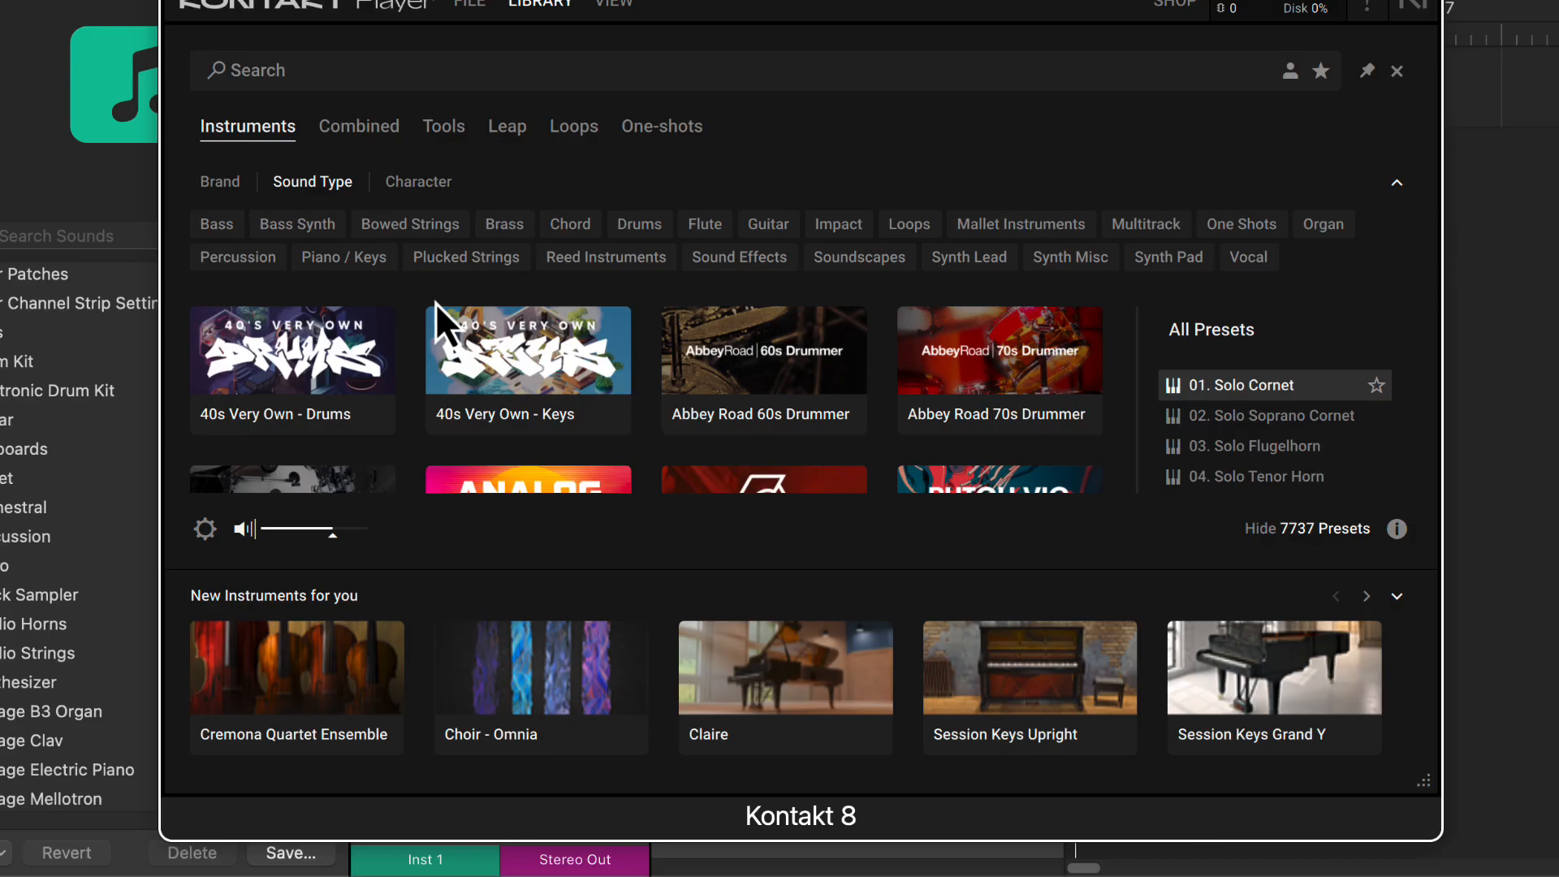
{"action": "key", "text": "super+w"}
{"action": "key", "text": "x"}
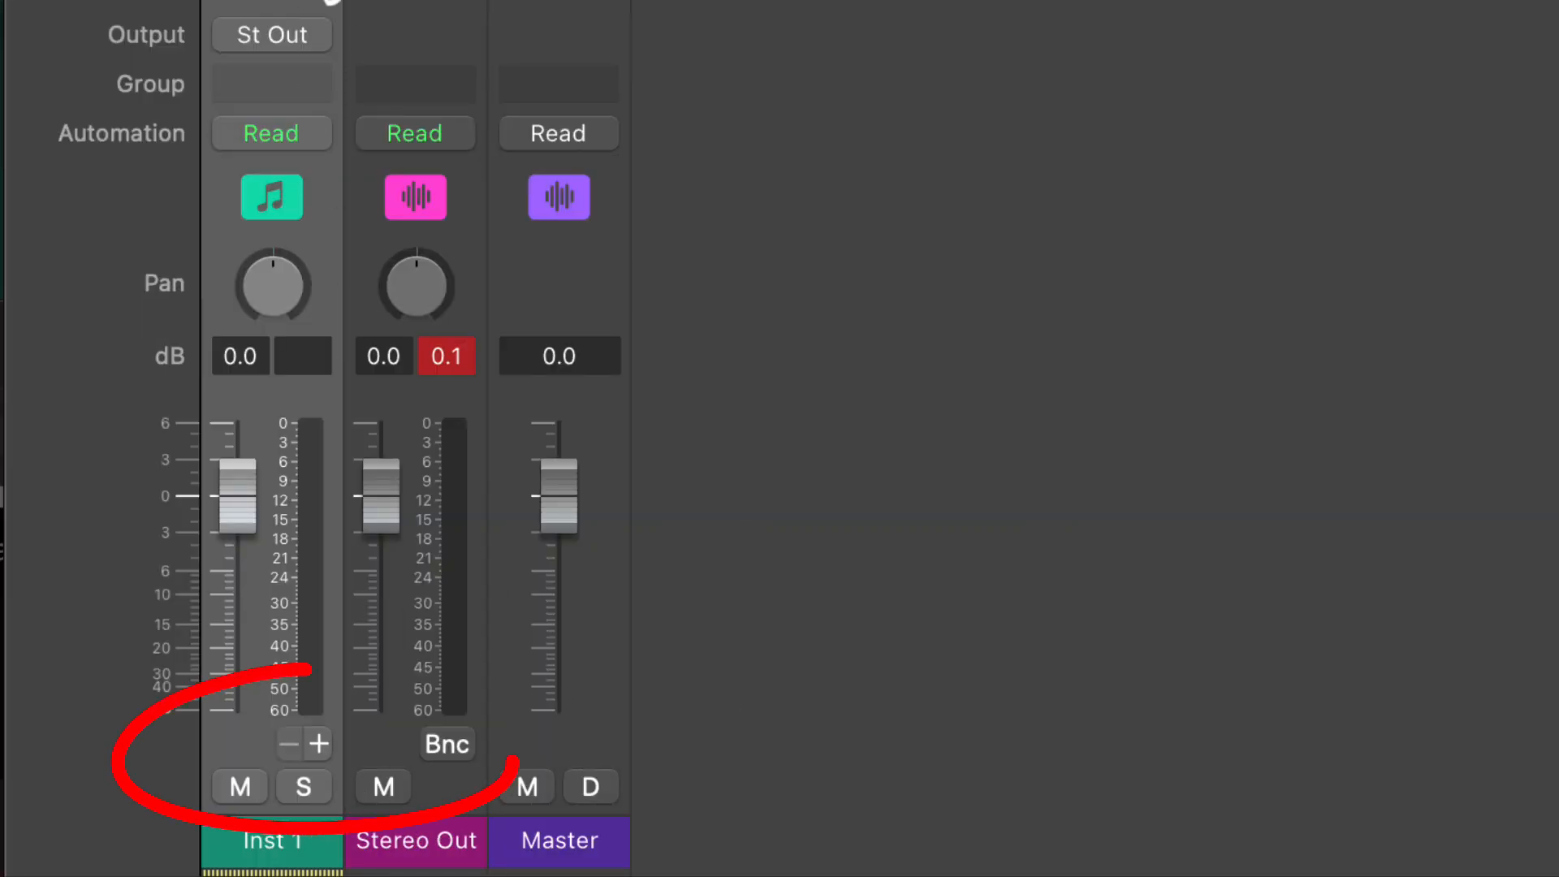
Add auxiliary channel strips for the Kontakt 8 outputs until Aux 15 exists beside Inst 1.
{"action": "left_click", "coordinate": [319, 743]}
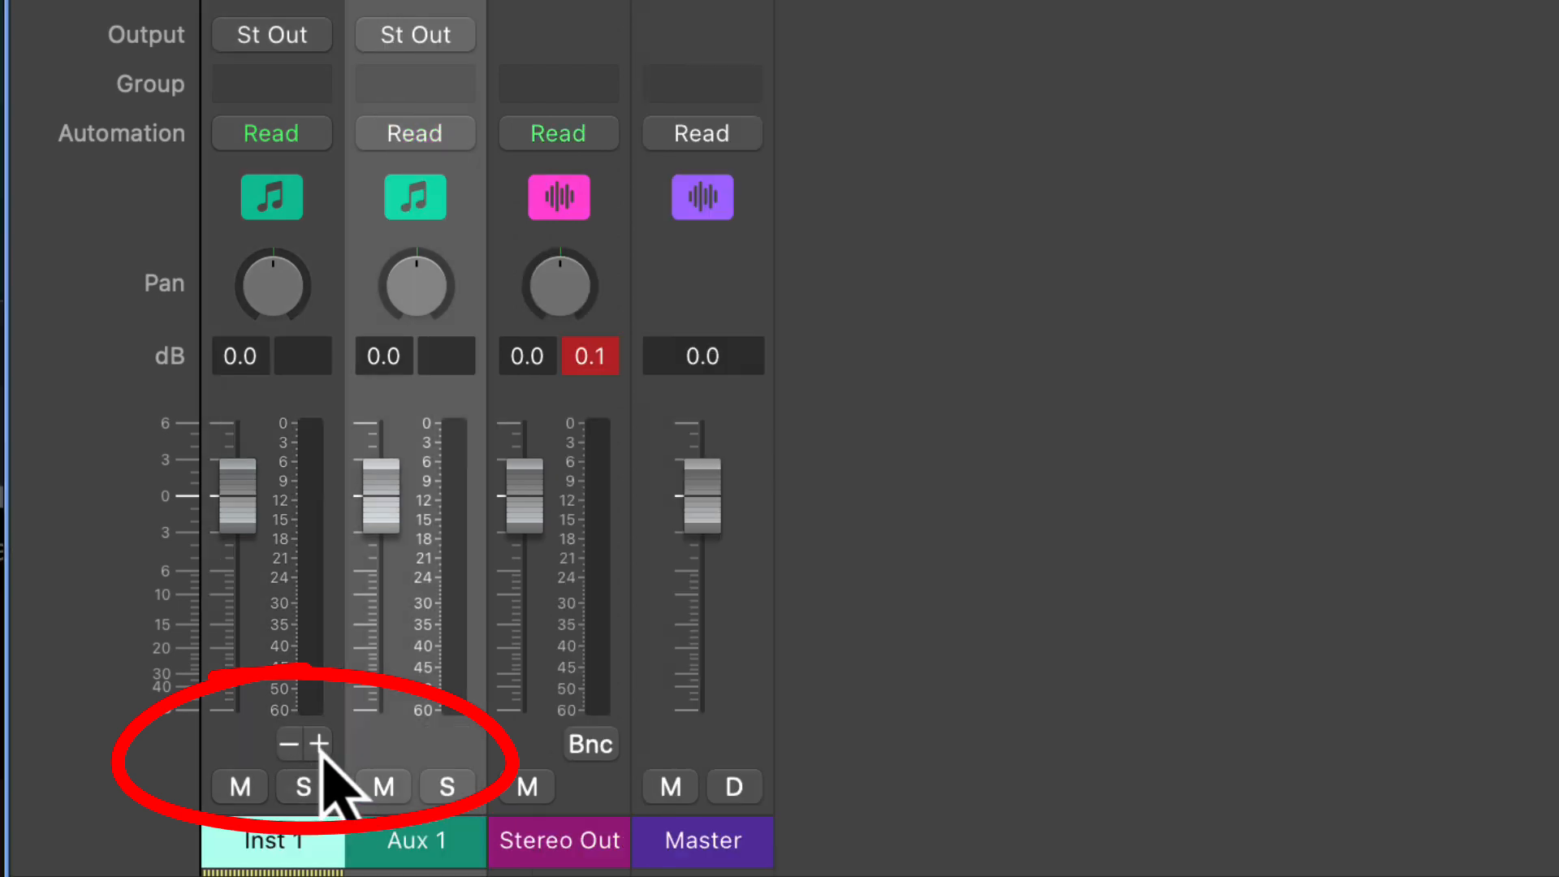
{"action": "left_click", "coordinate": [318, 744]}
{"action": "left_click", "coordinate": [318, 744]}
{"action": "left_click", "coordinate": [319, 744]}
{"action": "left_click", "coordinate": [318, 744]}
{"action": "left_click", "coordinate": [319, 744]}
{"action": "left_click", "coordinate": [319, 744]}
{"action": "left_click", "coordinate": [318, 744]}
{"action": "left_click", "coordinate": [319, 744]}
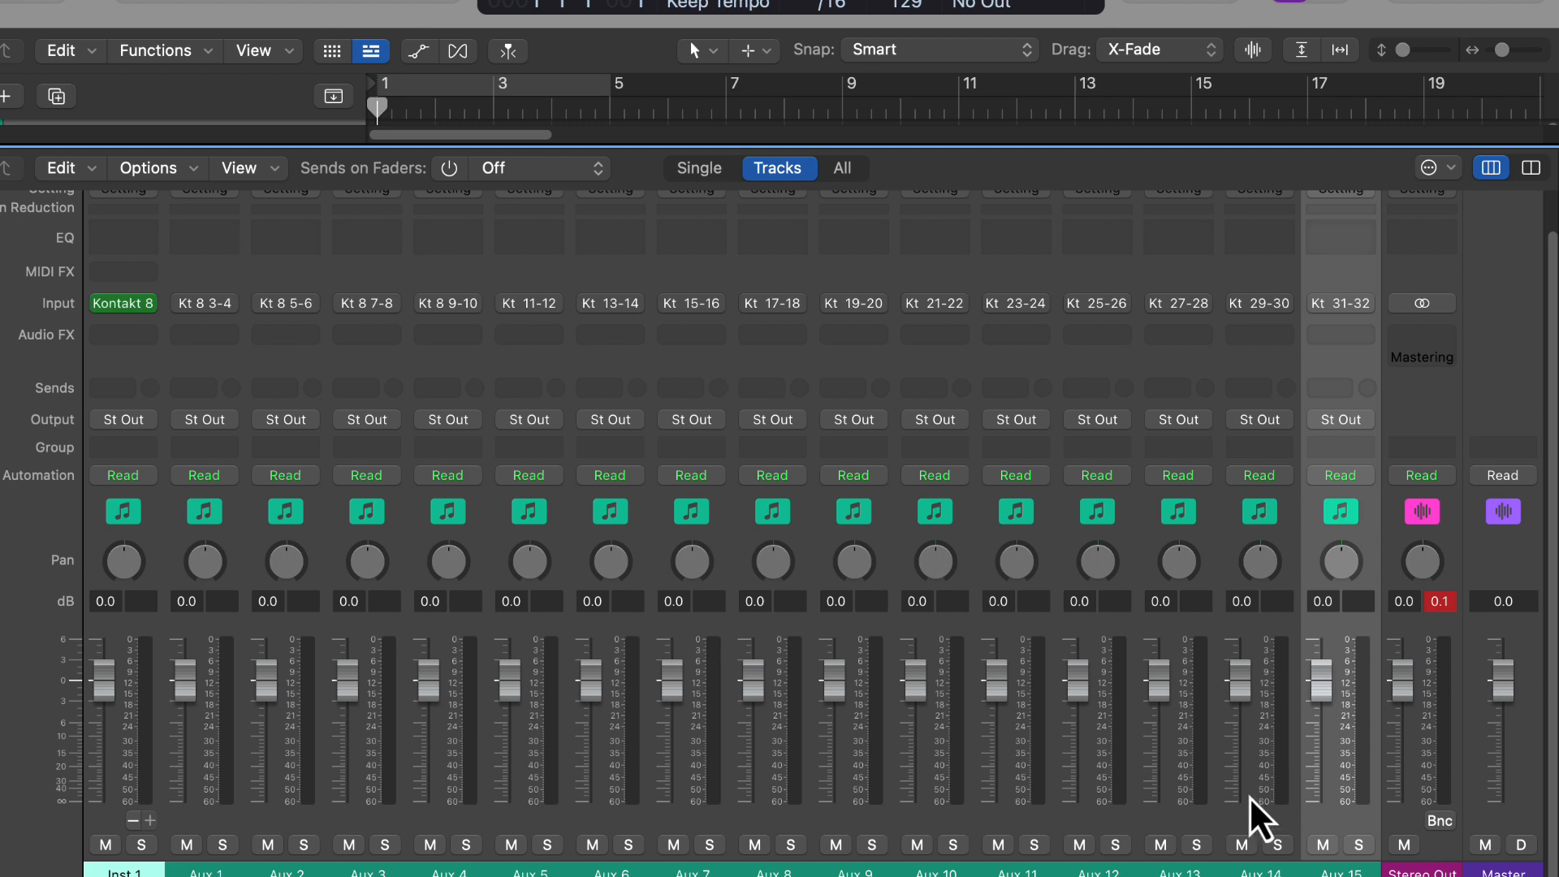
Create tracks for all channel strips from Inst 1 through Aux 15.
{"action": "left_click_drag", "start_coordinate": [1234, 538], "coordinate": [104, 609]}
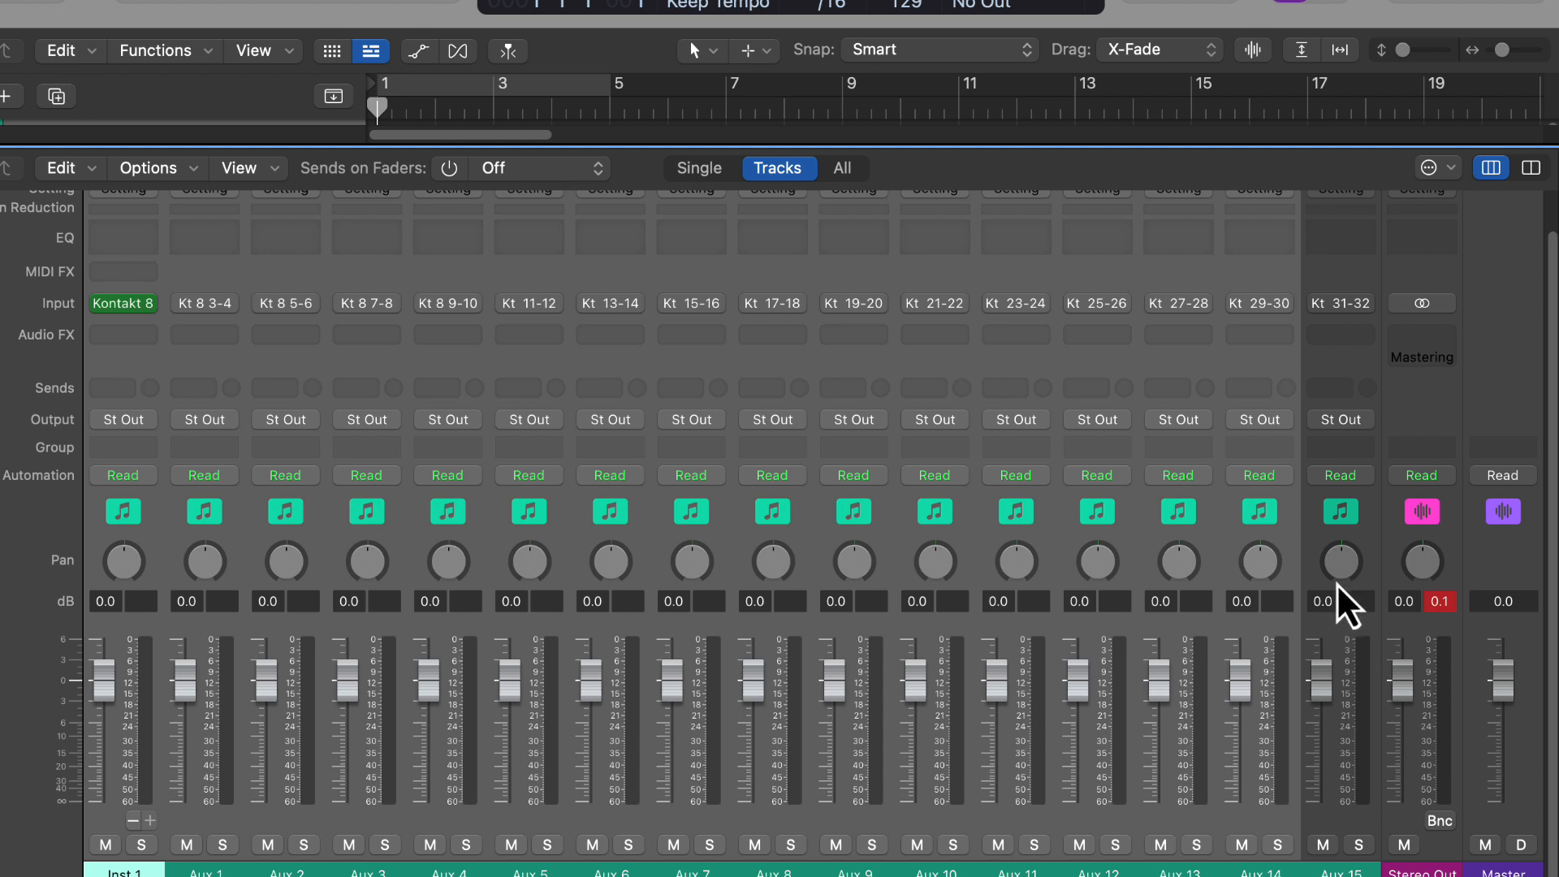
{"action": "left_click", "coordinate": [1321, 539], "text": "shift"}
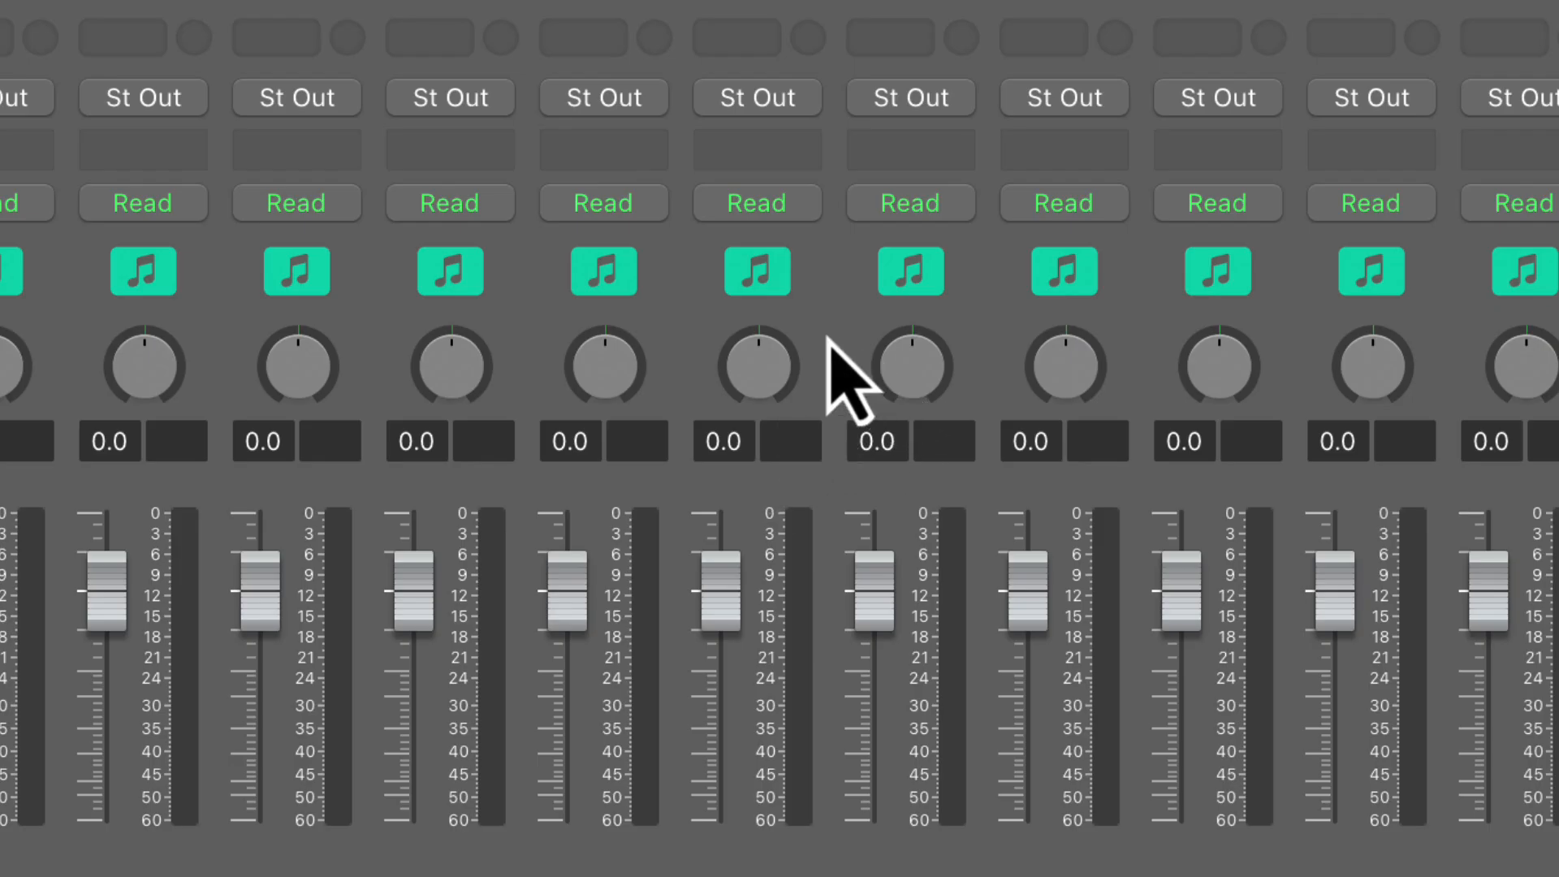
{"action": "right_click", "coordinate": [808, 543]}
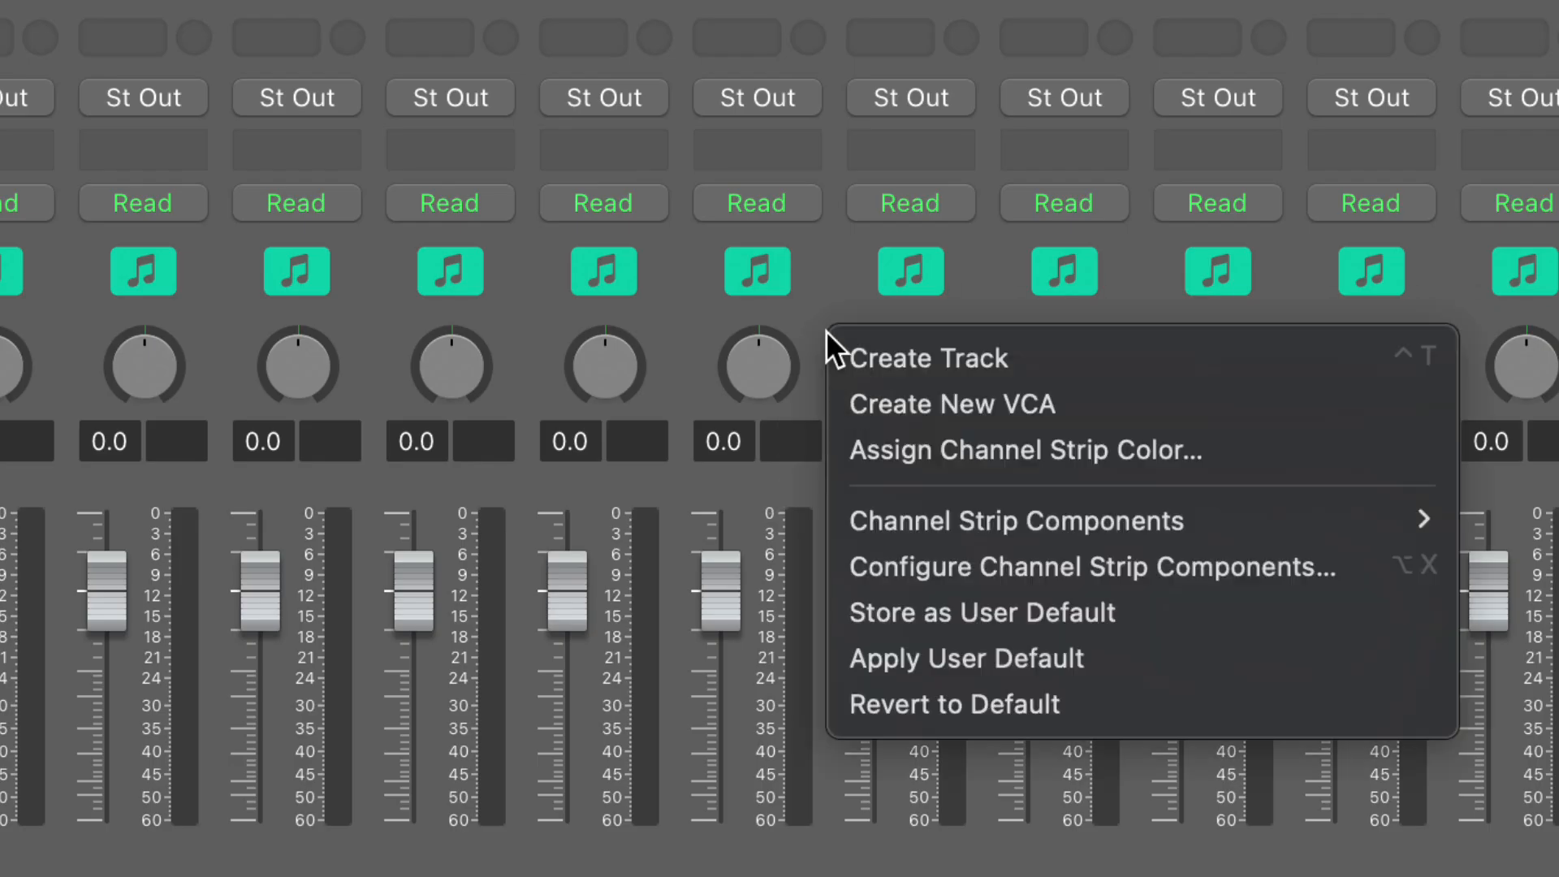
{"action": "left_click", "coordinate": [877, 358]}
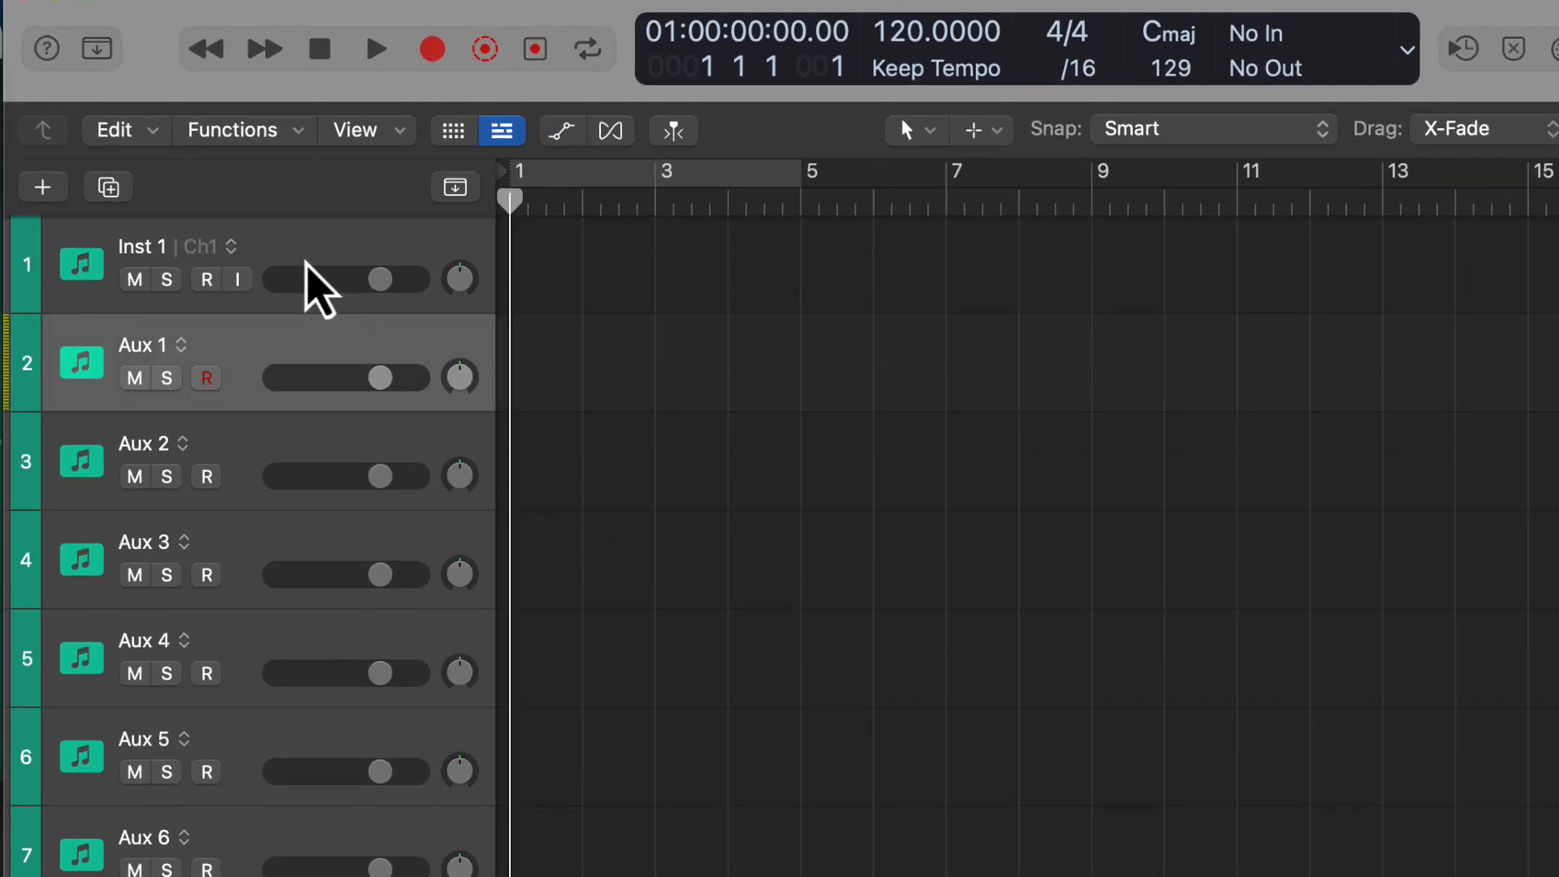
Group all tracks from Inst 1 through Aux 15 into a summing stack.
{"action": "left_click", "coordinate": [306, 261]}
{"action": "scroll", "coordinate": [425, 735], "scroll_direction": "down", "scroll_amount": 10}
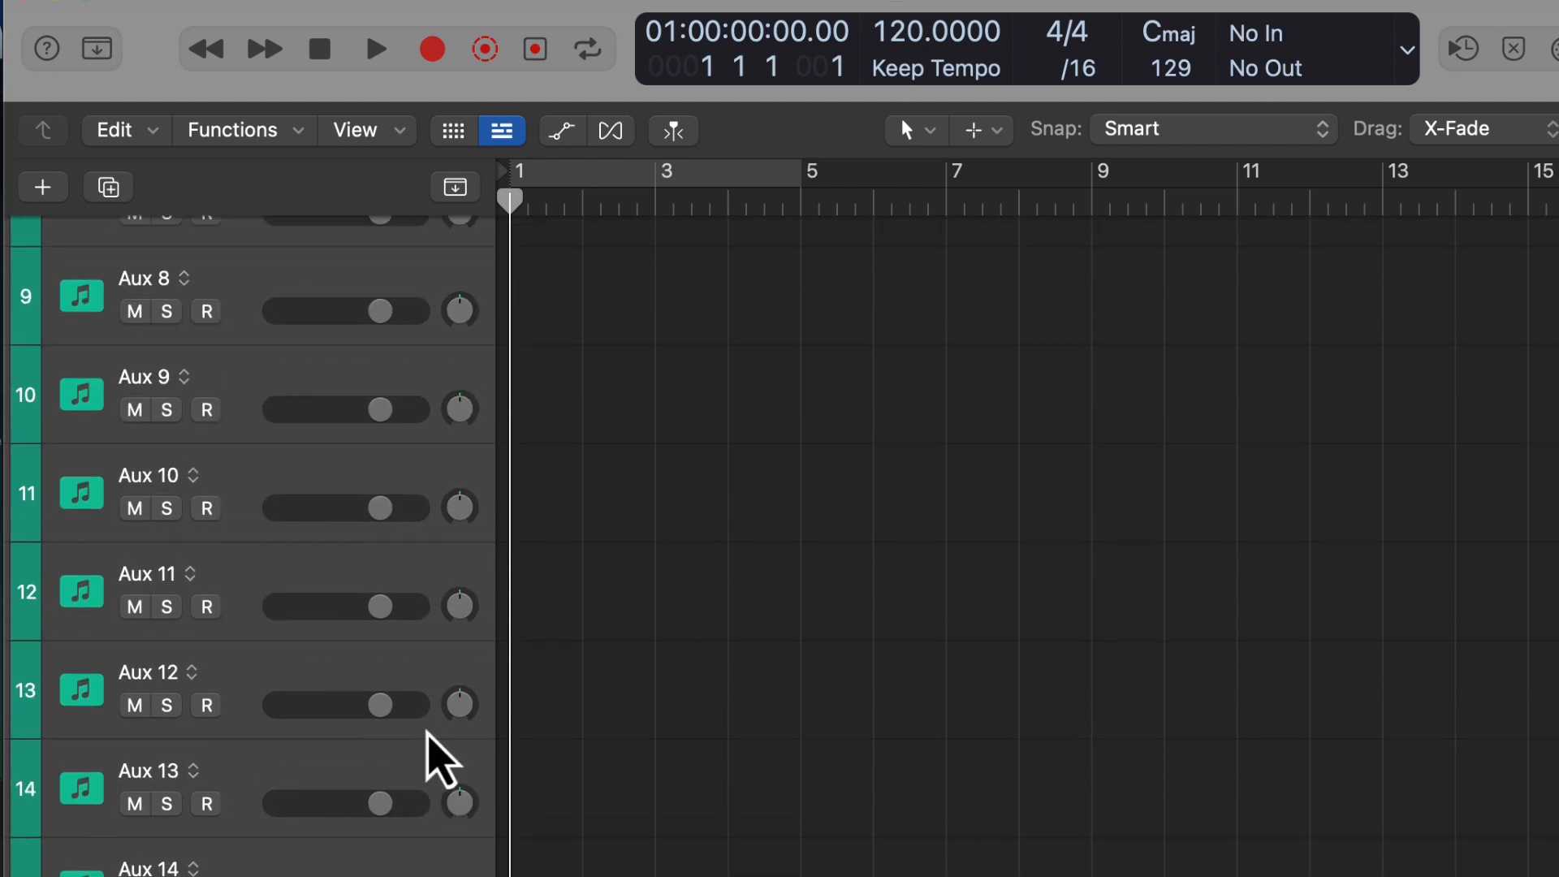
{"action": "scroll", "coordinate": [331, 766], "scroll_direction": "up", "scroll_amount": 10}
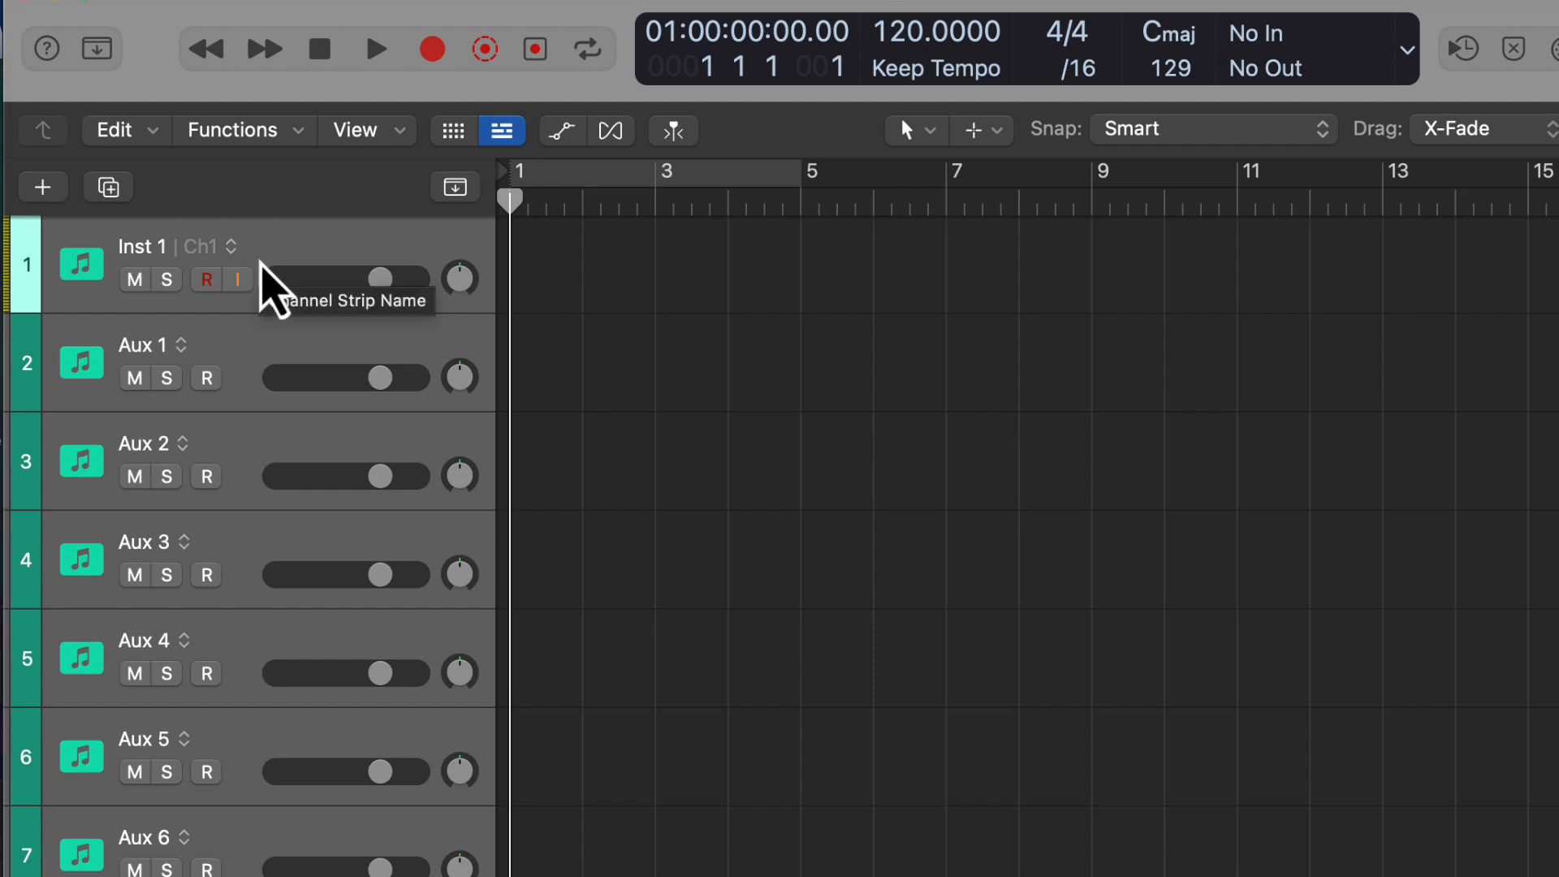
{"action": "key", "text": "super+shift+d"}
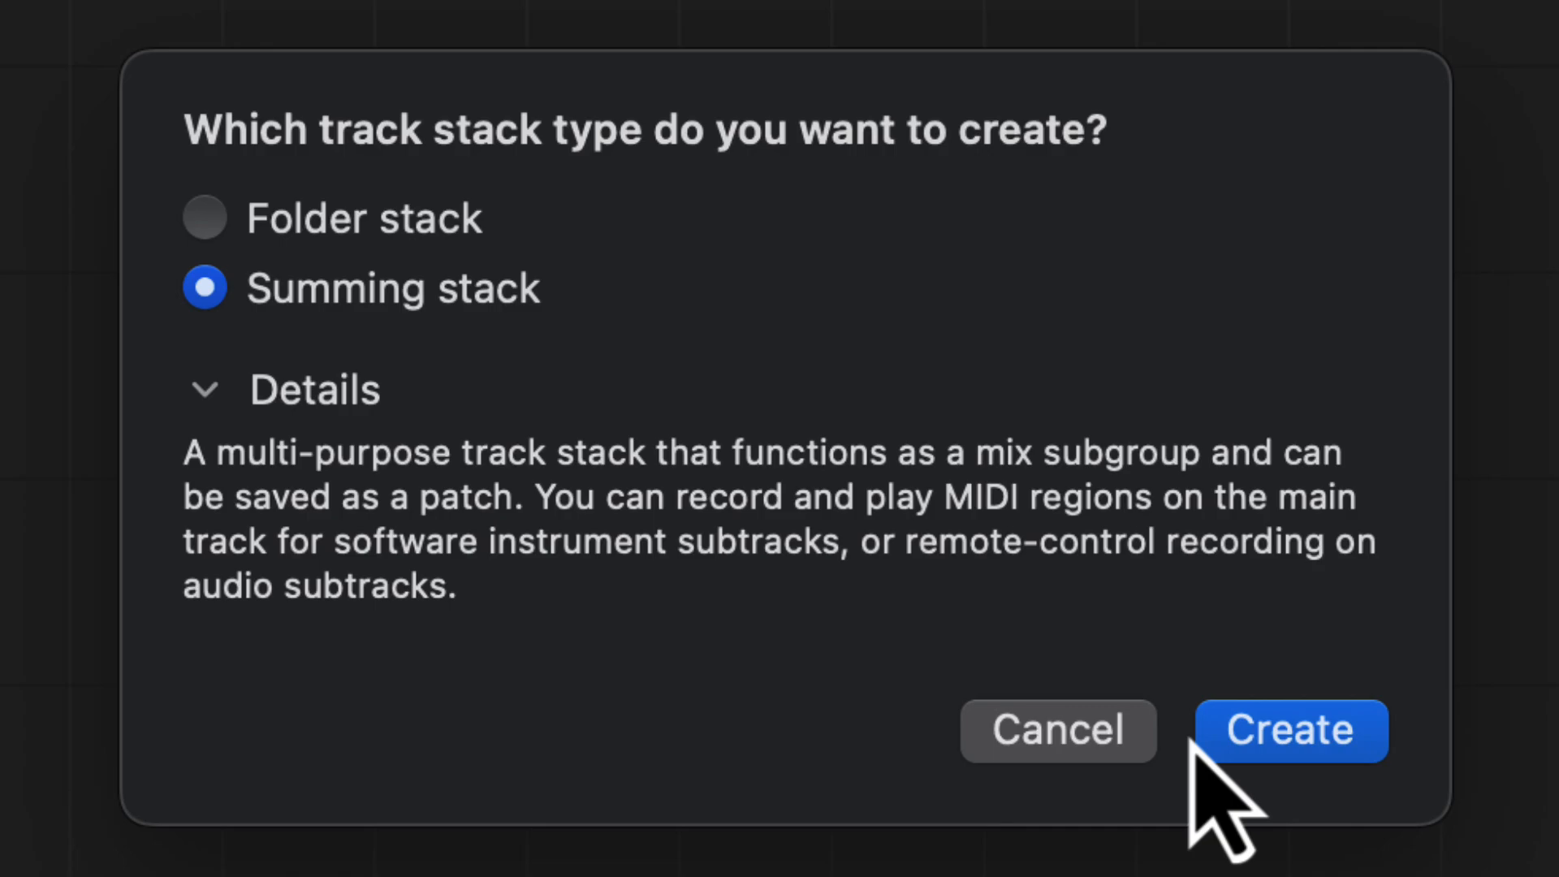
{"action": "left_click", "coordinate": [1225, 735]}
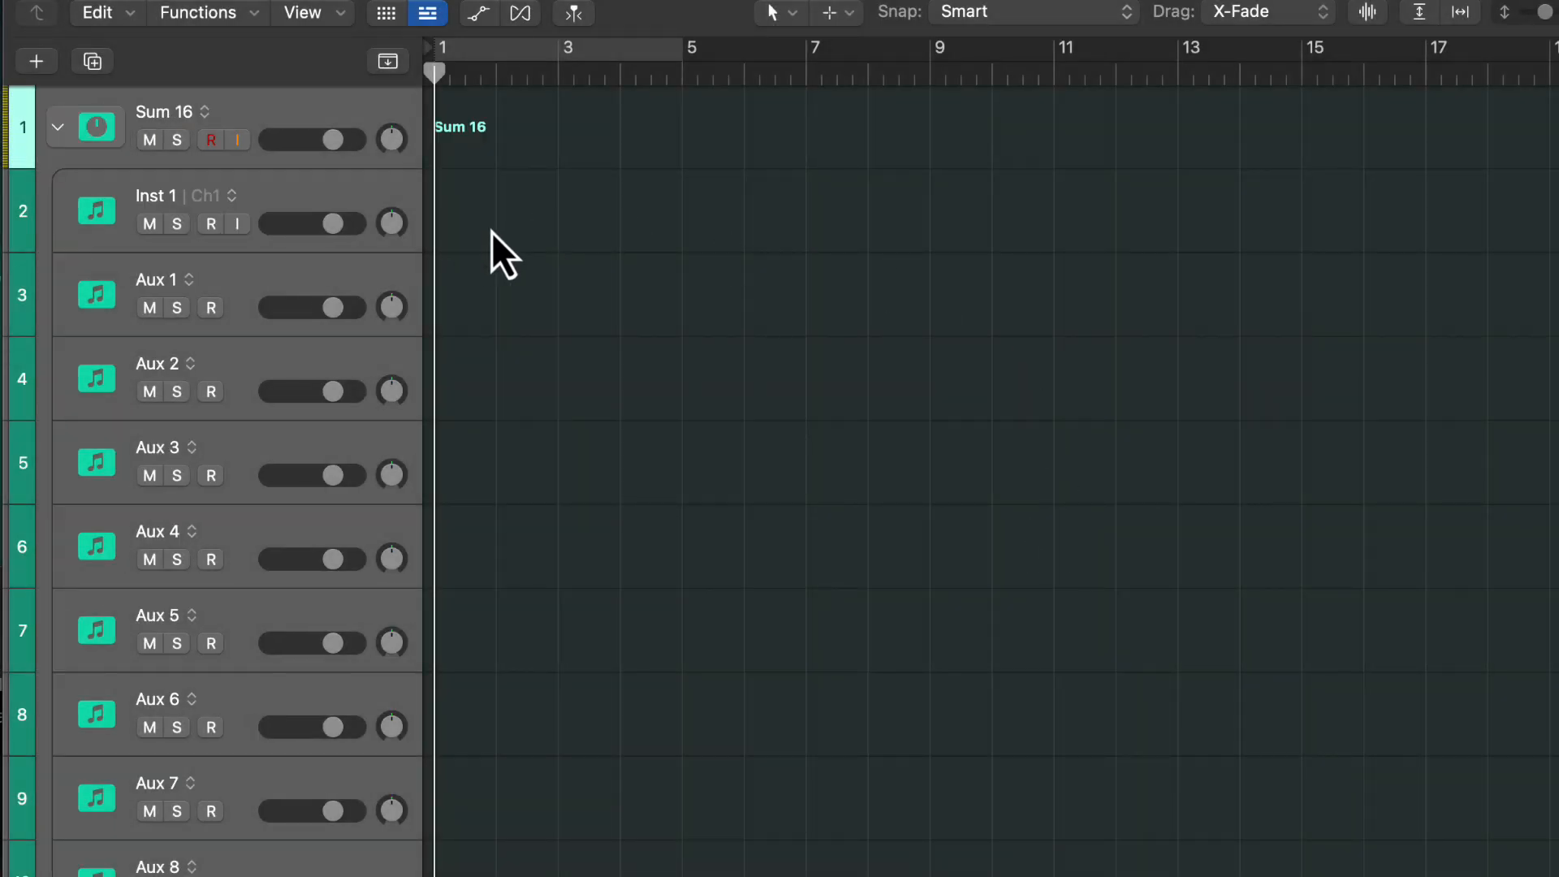
Show the Library and Inspector beside the tracks, and rename the summing stack K.
{"action": "left_click", "coordinate": [62, 141]}
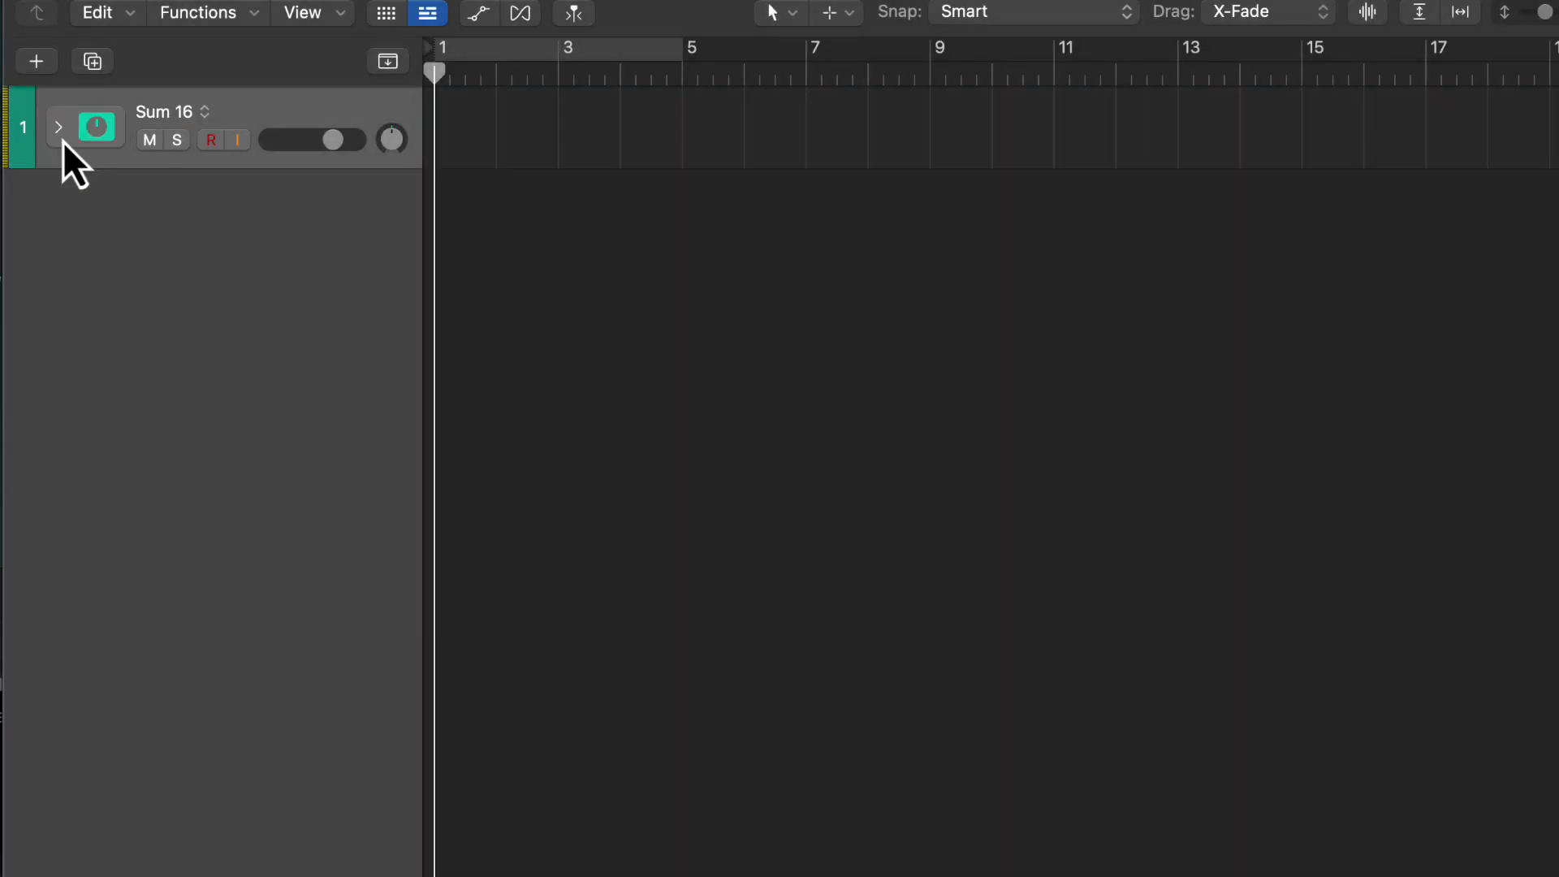
{"action": "key", "text": "y"}
{"action": "key", "text": "i"}
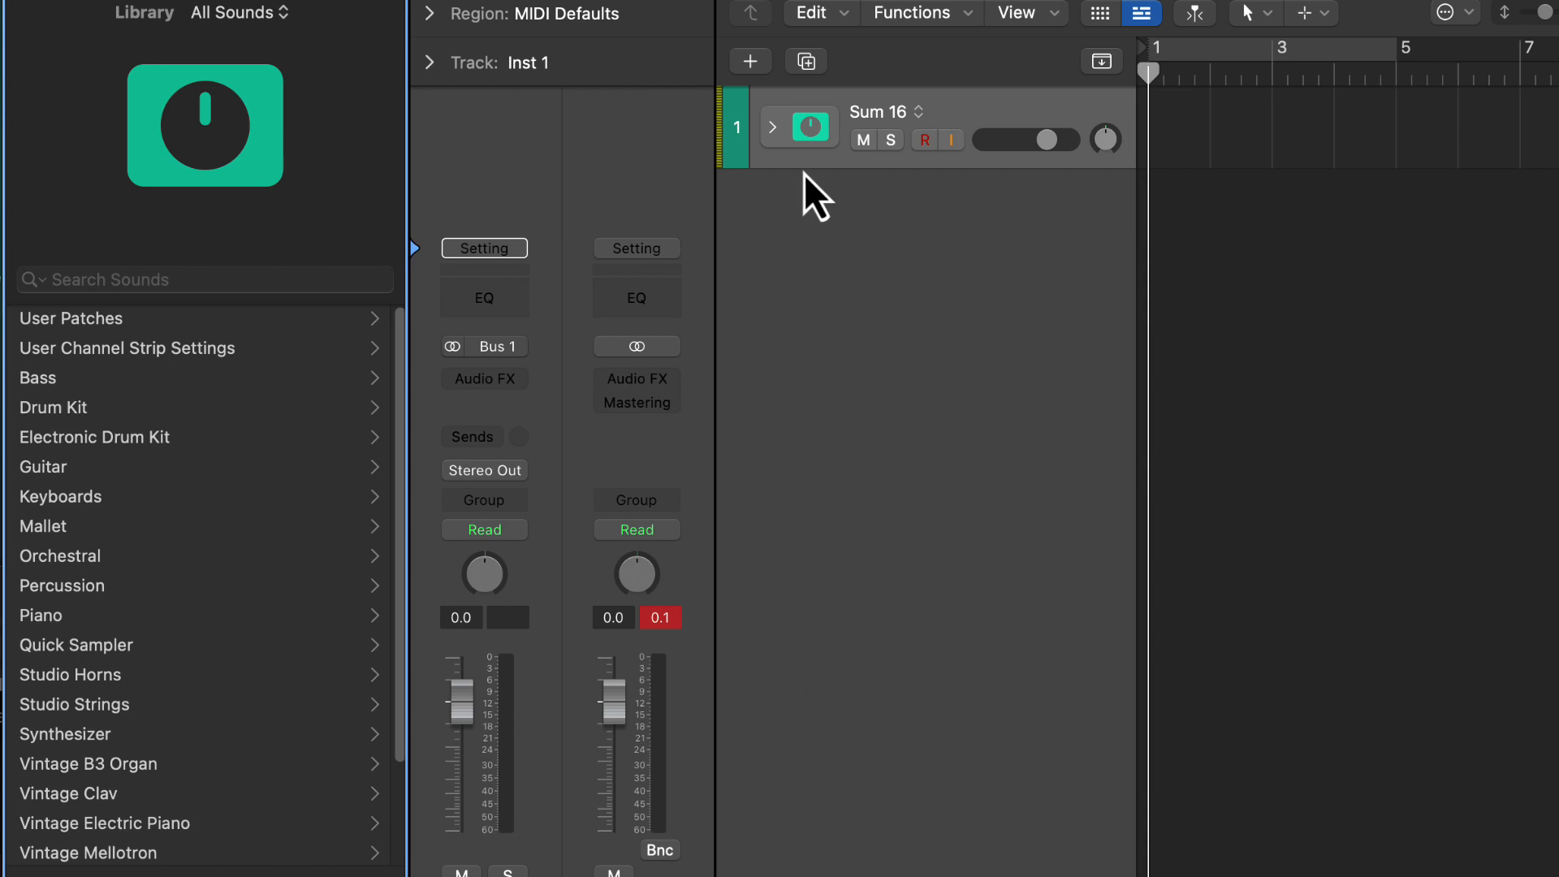
{"action": "left_click", "coordinate": [773, 128]}
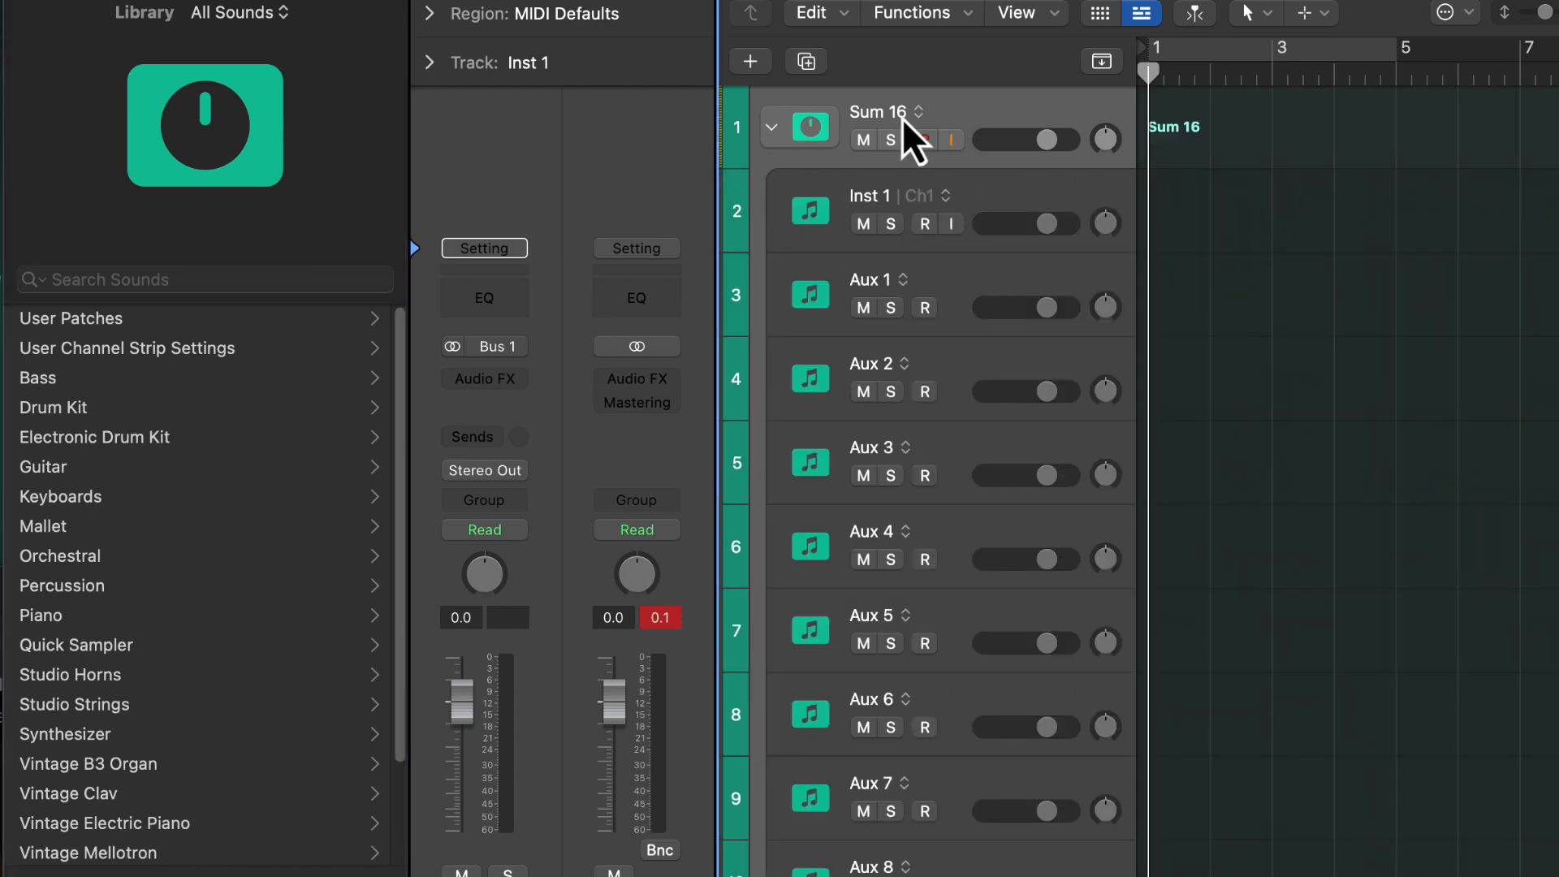
{"action": "double_click", "coordinate": [879, 110]}
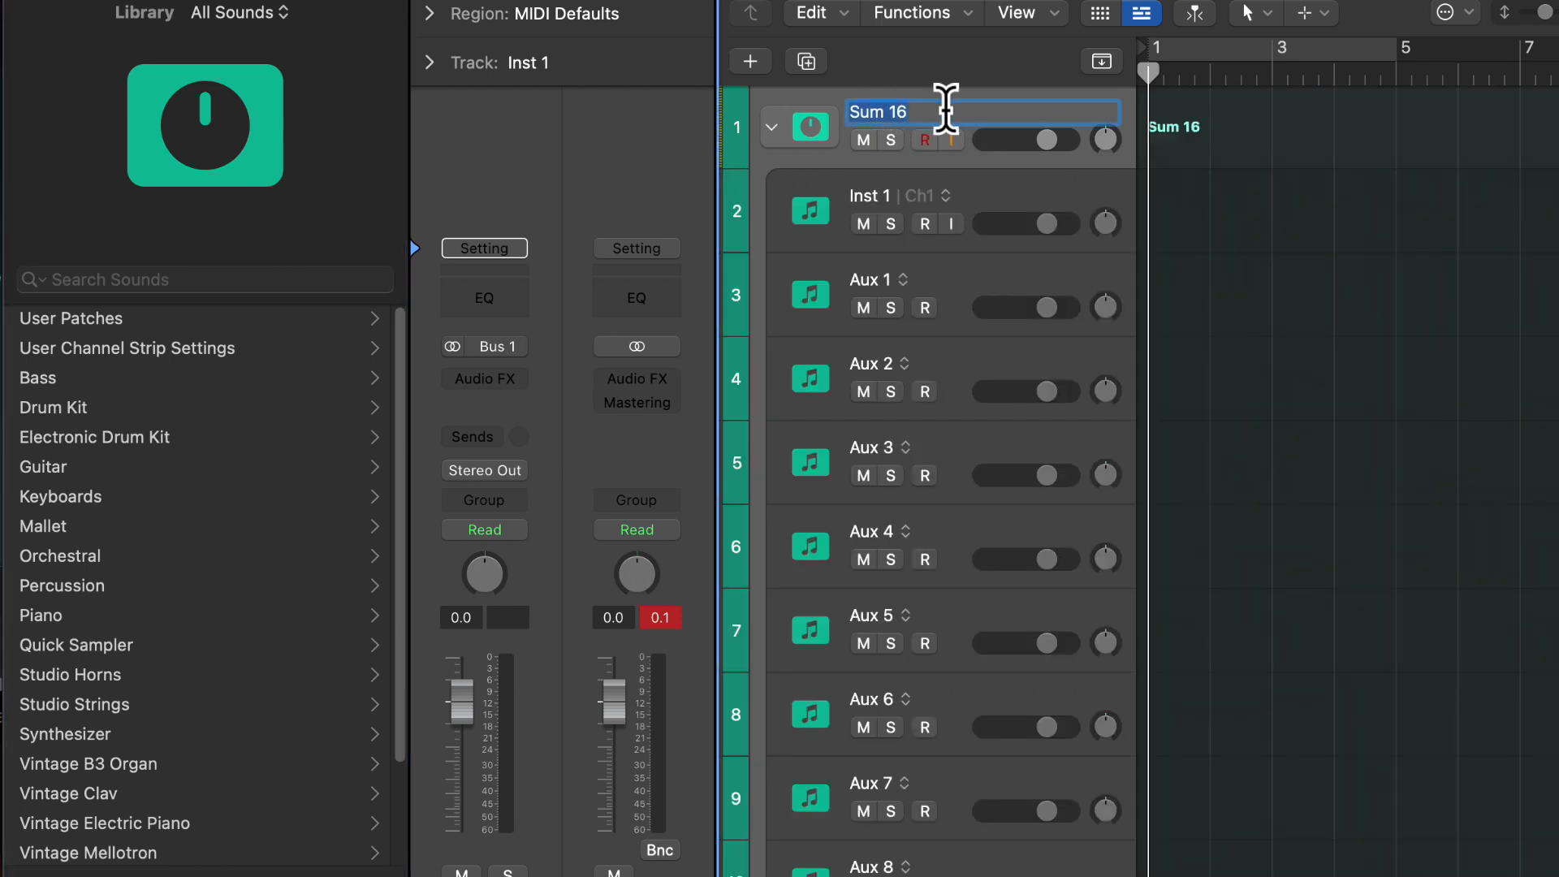
{"action": "type", "text": "K"}
{"action": "key", "text": "Return"}
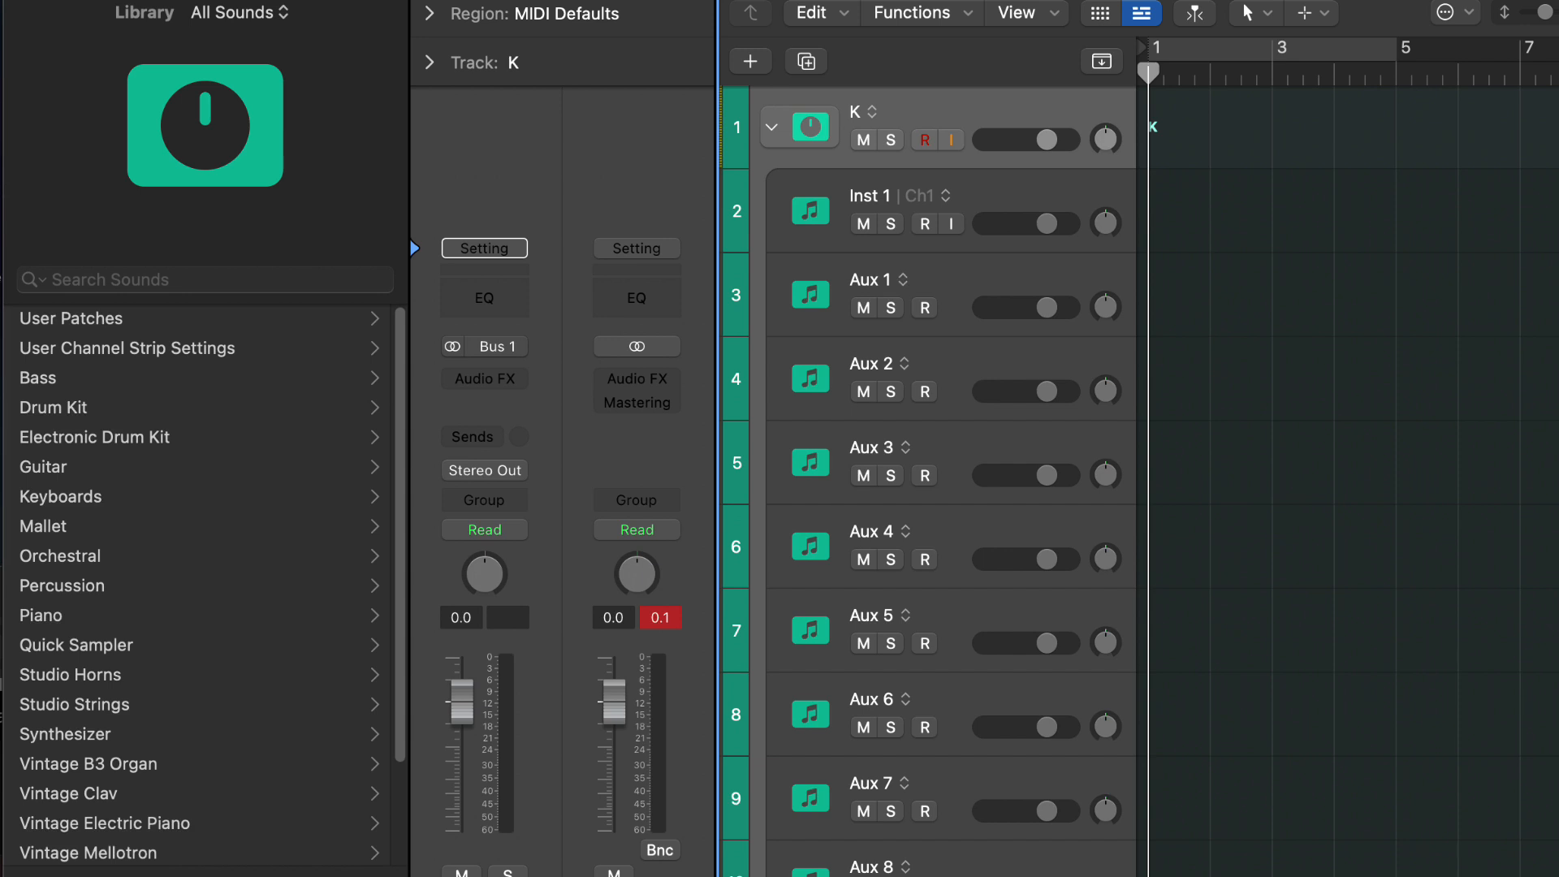
{"action": "left_click", "coordinate": [1054, 197]}
{"action": "left_click", "coordinate": [1021, 281]}
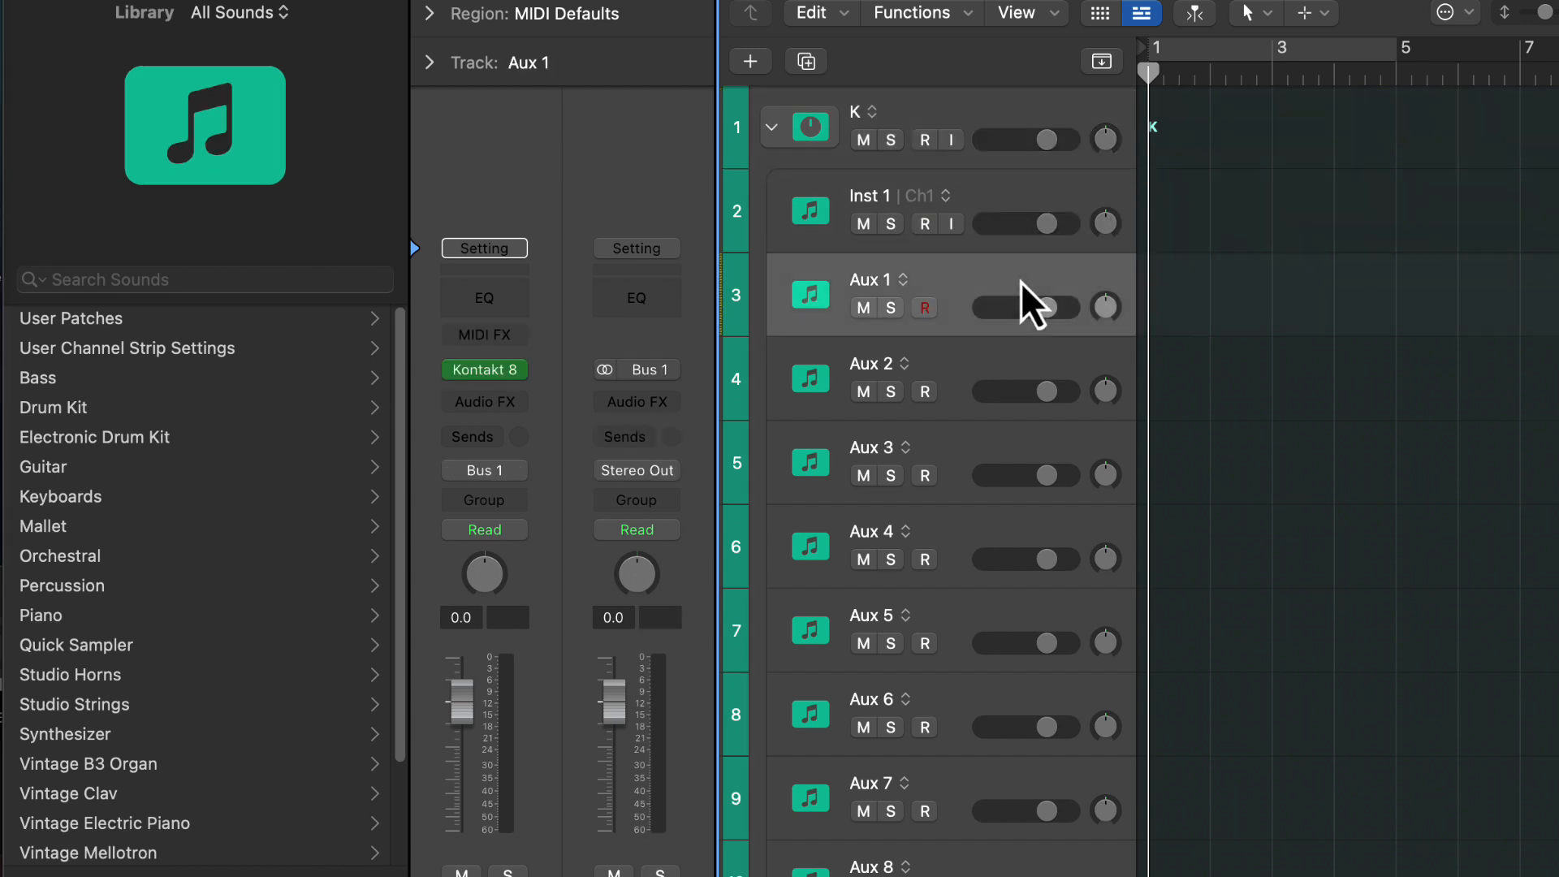
{"action": "left_click", "coordinate": [1019, 356]}
{"action": "left_click", "coordinate": [1015, 189]}
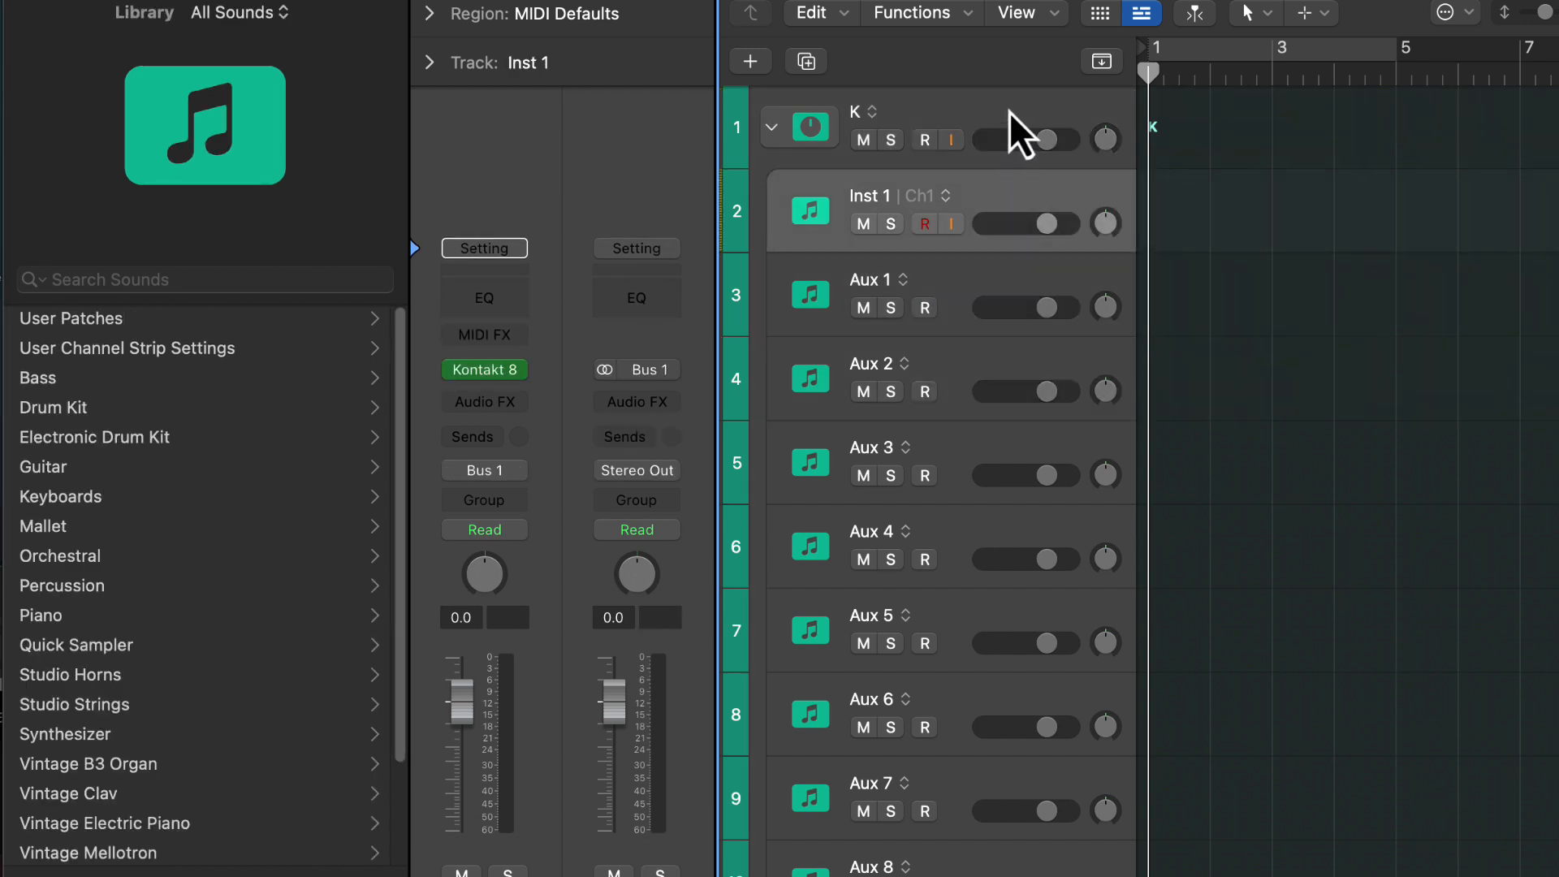
{"action": "left_click", "coordinate": [1010, 110]}
Open Kontakt 8 on the Inst 1 track and load the Analog Dreams instrument from the Analog Dreams library.
{"action": "left_click", "coordinate": [987, 188]}
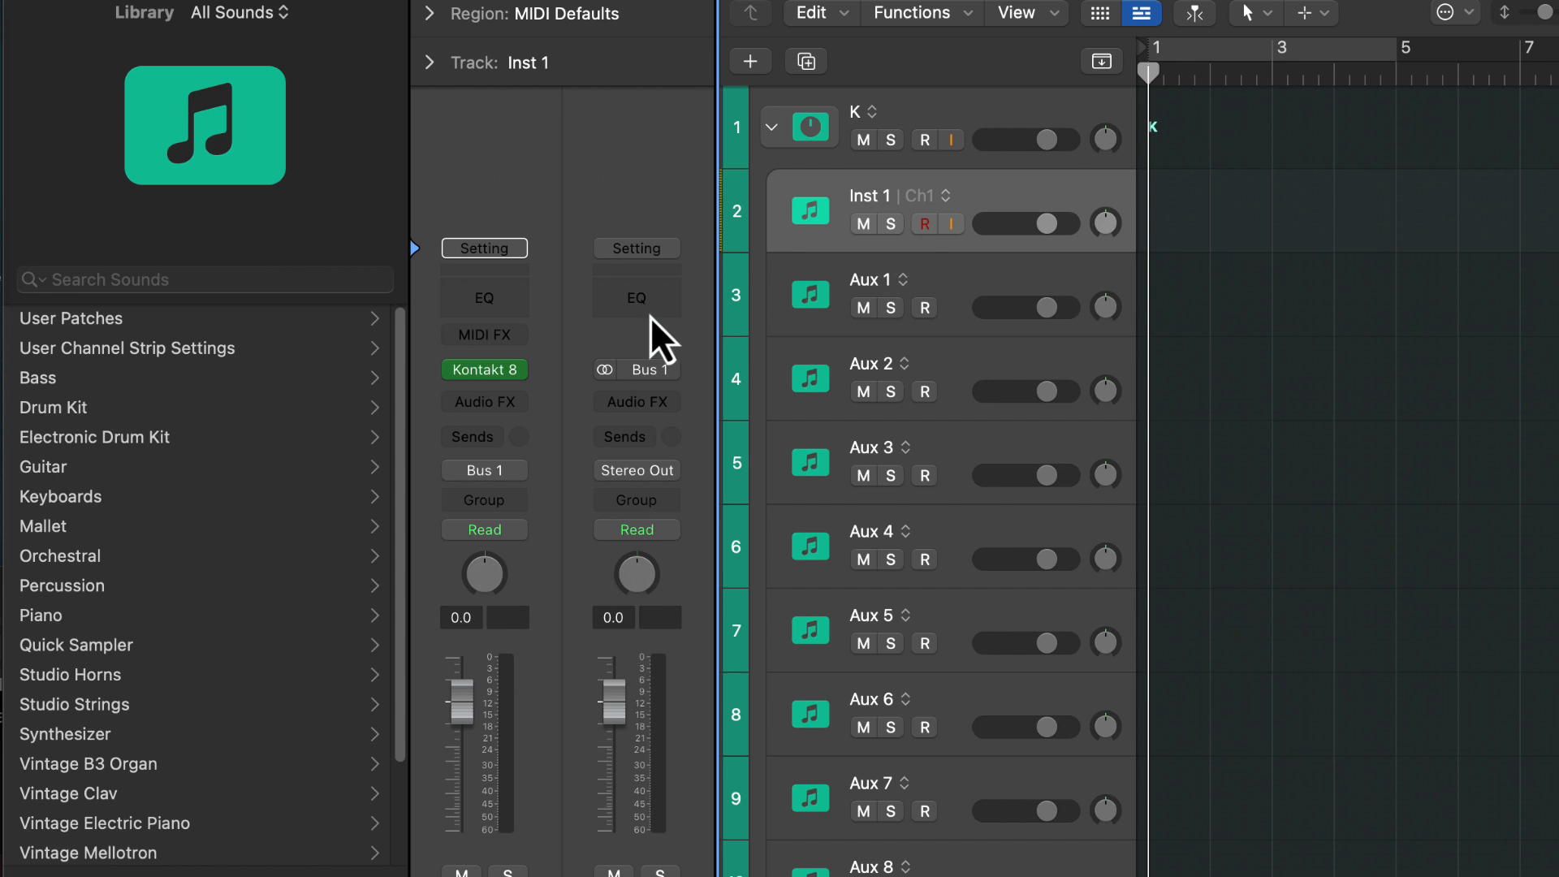
{"action": "left_click", "coordinate": [487, 370]}
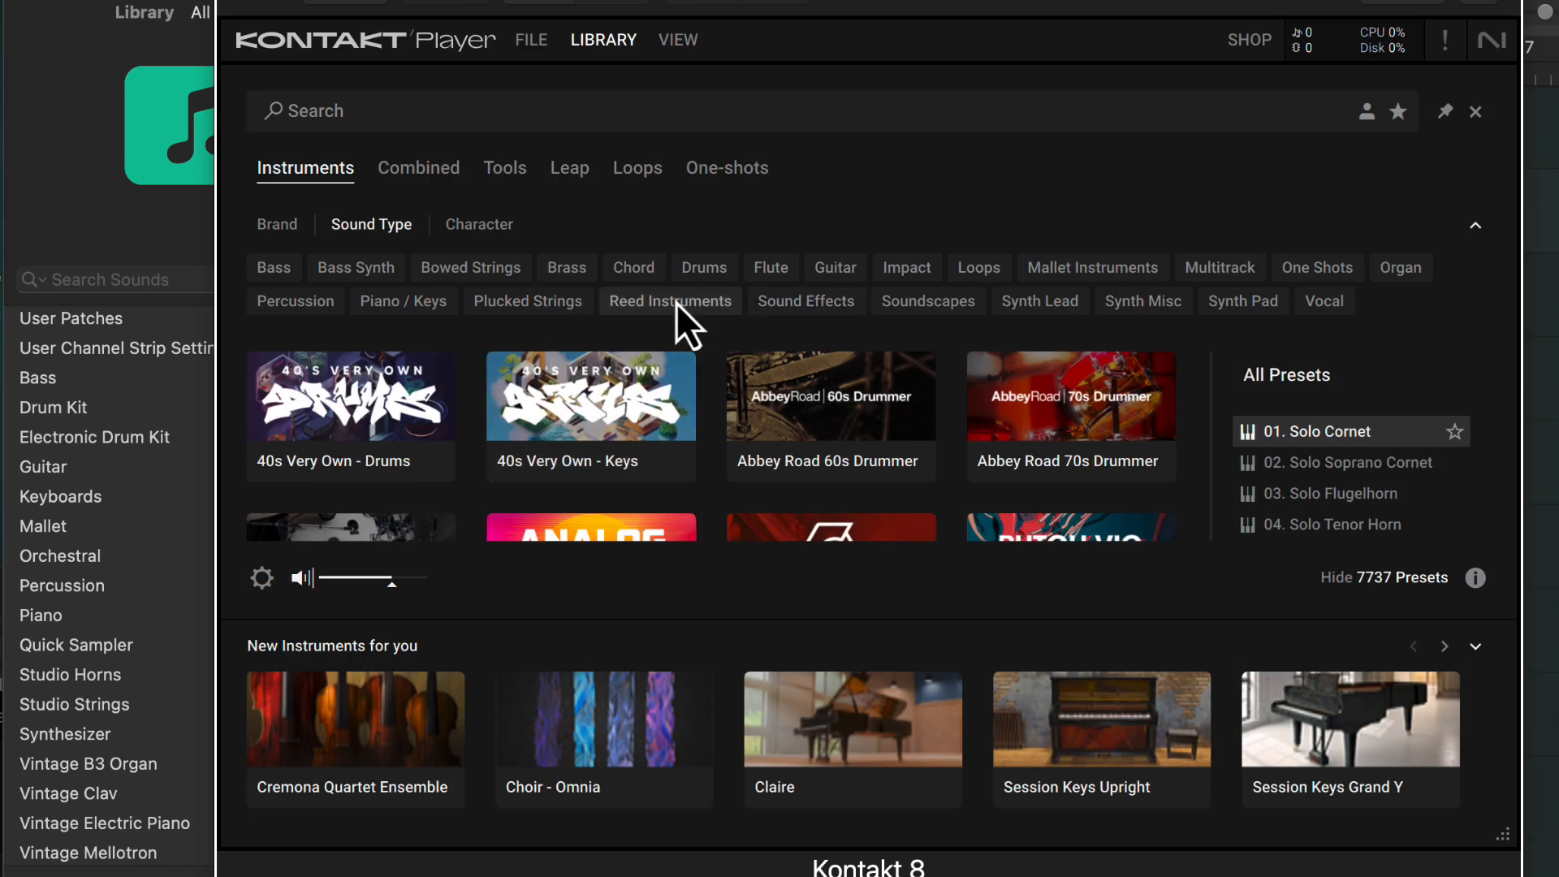
{"action": "scroll", "coordinate": [770, 422], "scroll_direction": "down", "scroll_amount": 3}
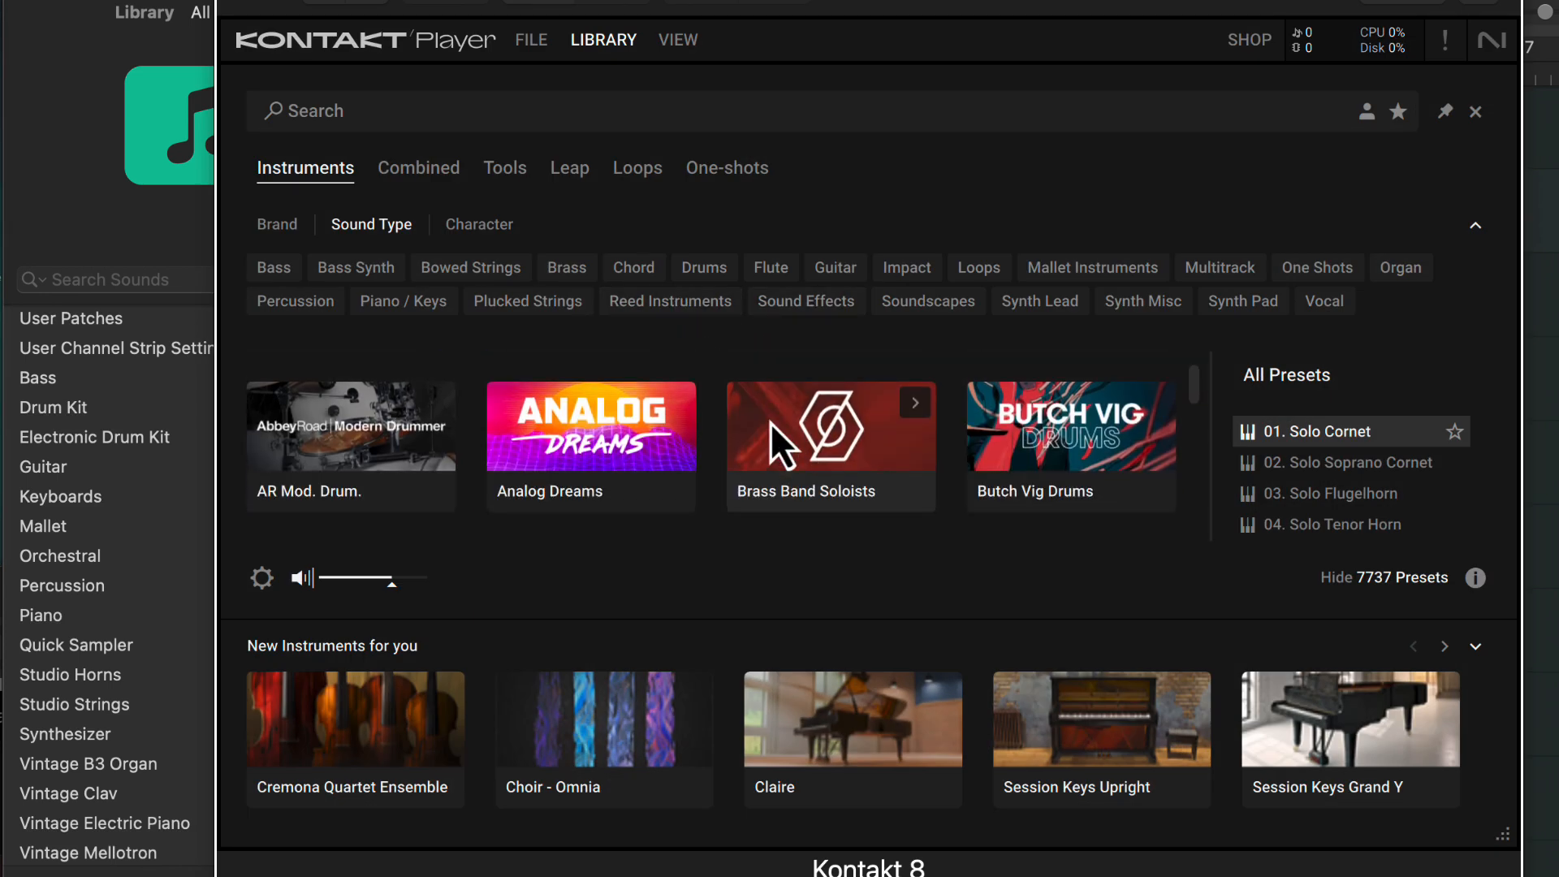
{"action": "left_click", "coordinate": [583, 437]}
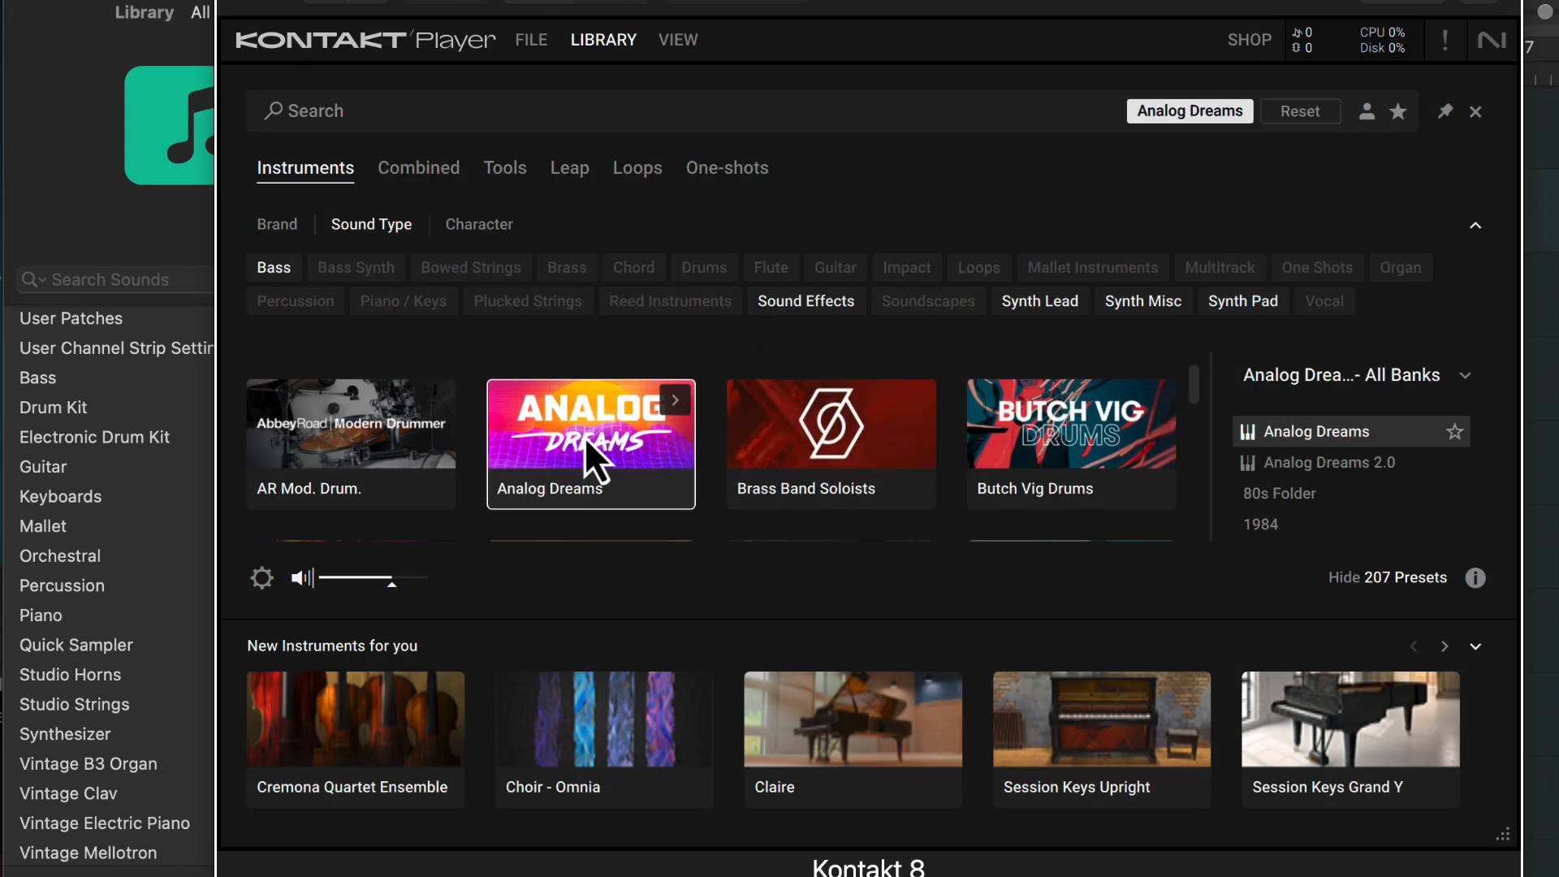
{"action": "double_click", "coordinate": [1306, 436]}
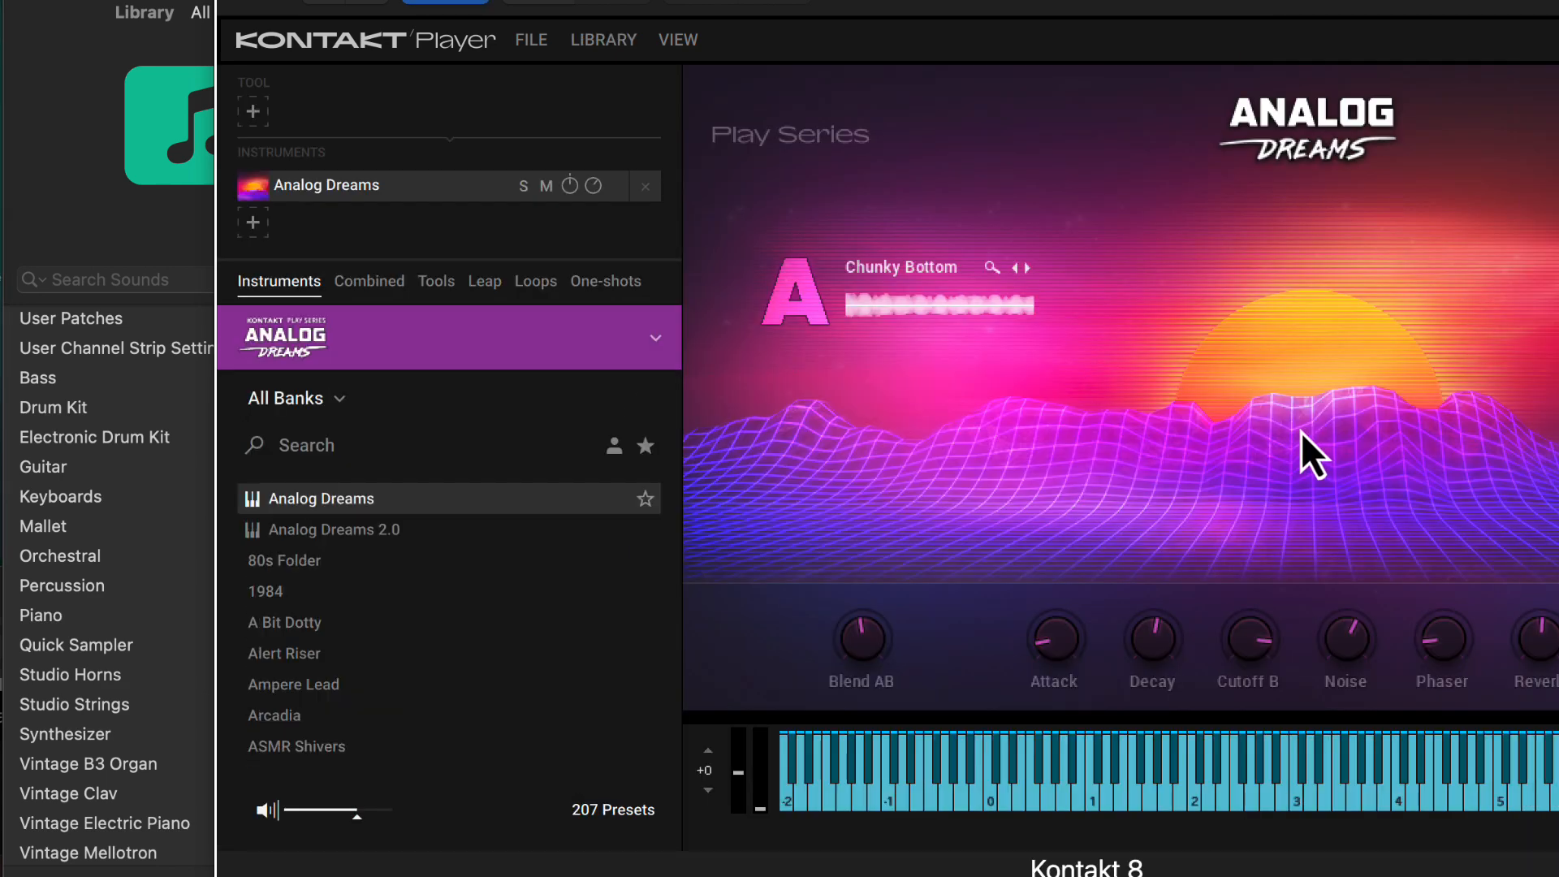
Add Drum Lab as a second instrument in the Kontakt rack.
{"action": "left_click_drag", "start_coordinate": [1007, 13], "coordinate": [854, 7]}
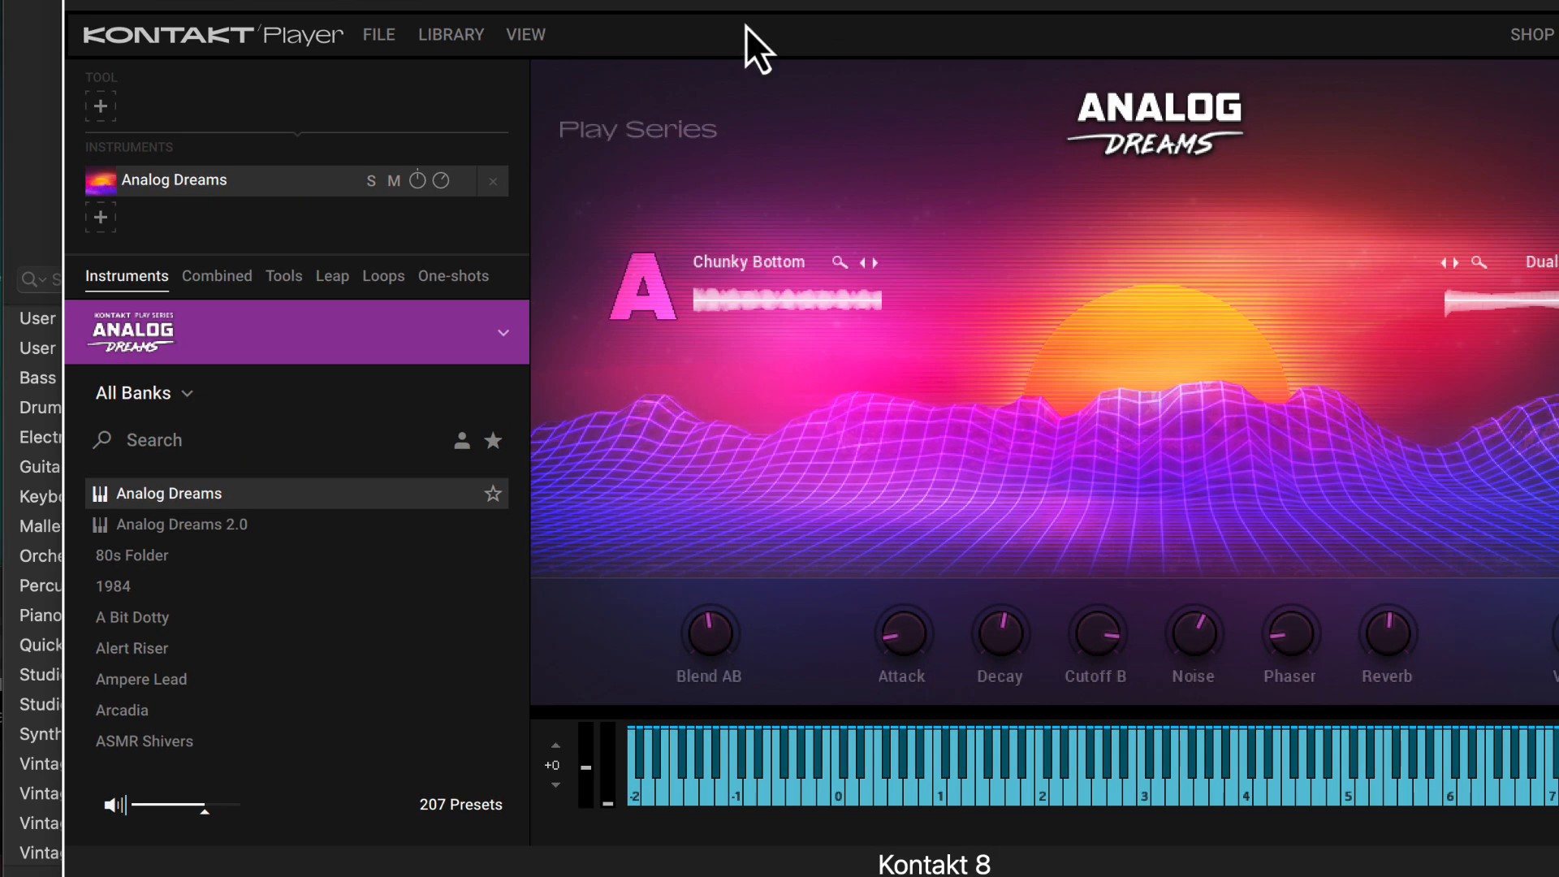
{"action": "left_click", "coordinate": [109, 224]}
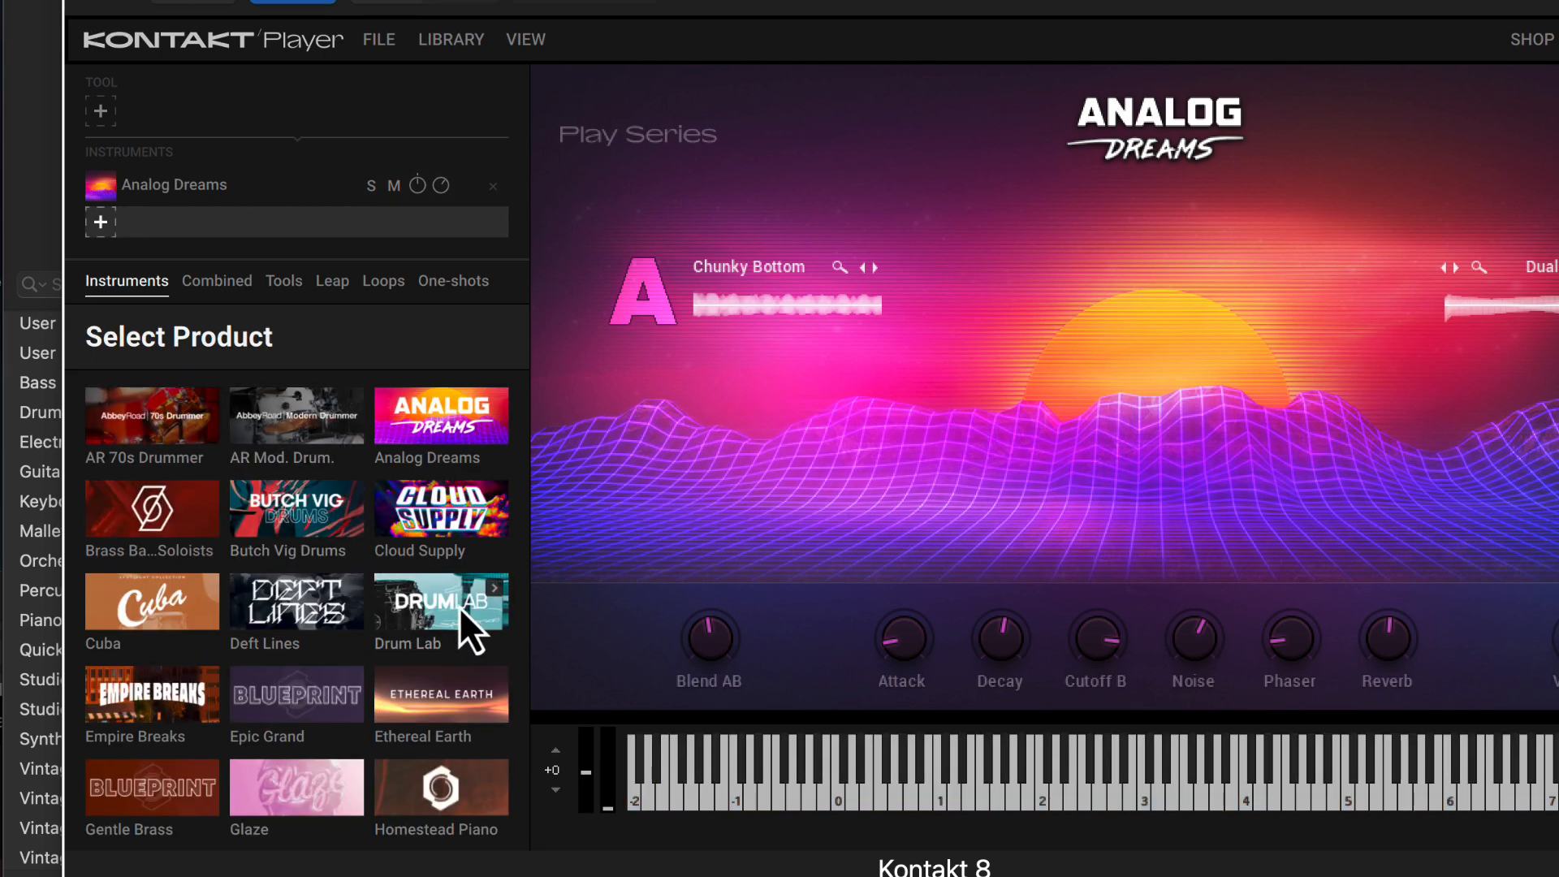
{"action": "left_click", "coordinate": [456, 612]}
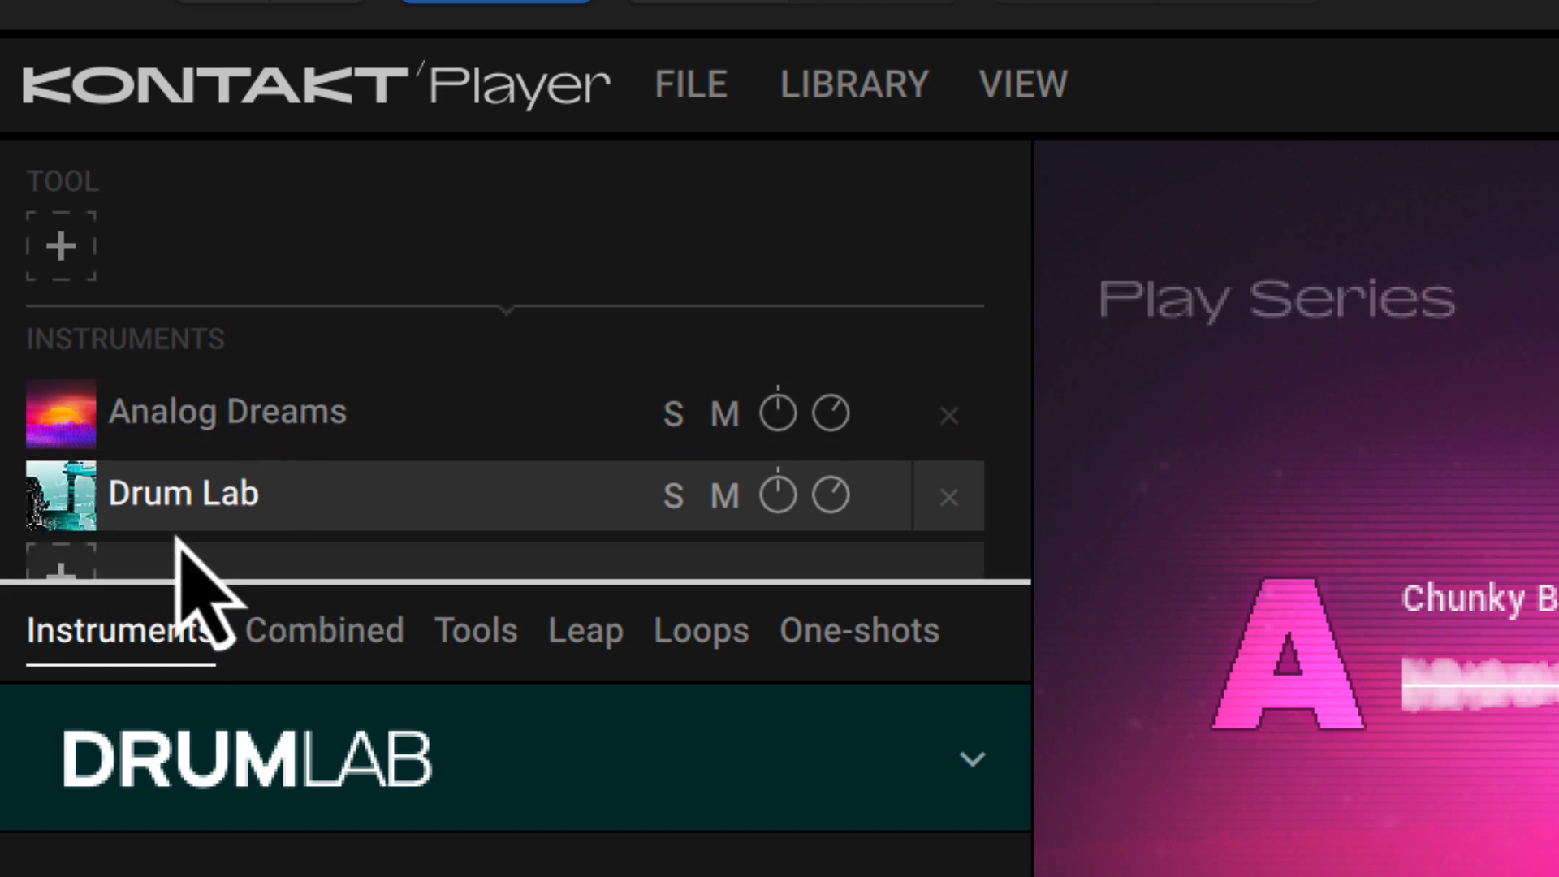
Switch Kontakt to Classic View and show its Outputs section.
{"action": "left_click", "coordinate": [1020, 98]}
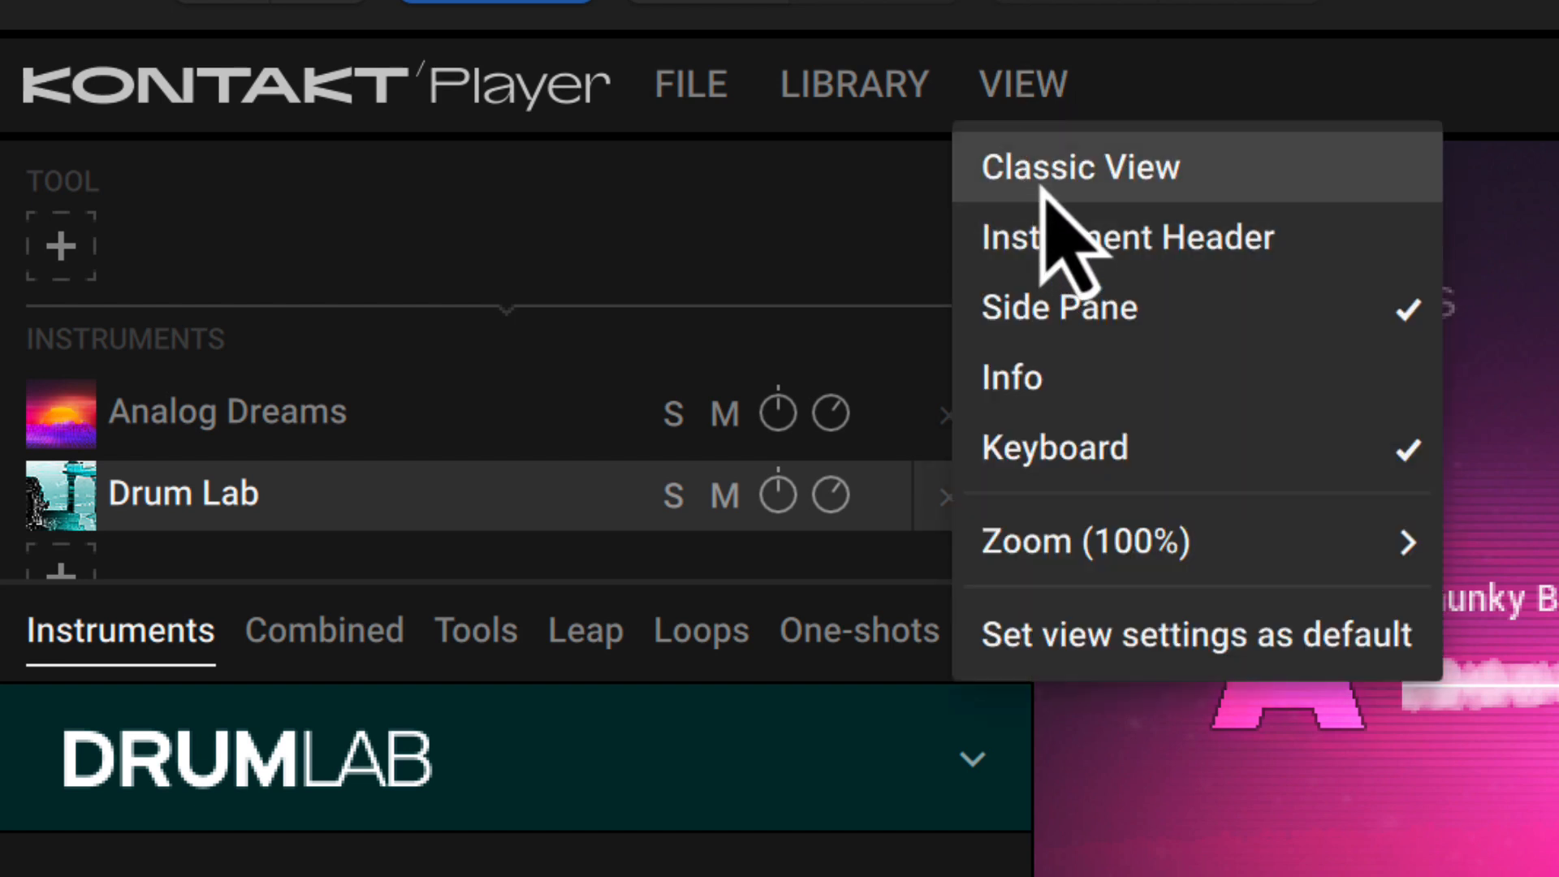
{"action": "left_click", "coordinate": [1042, 188]}
{"action": "left_click", "coordinate": [1022, 99]}
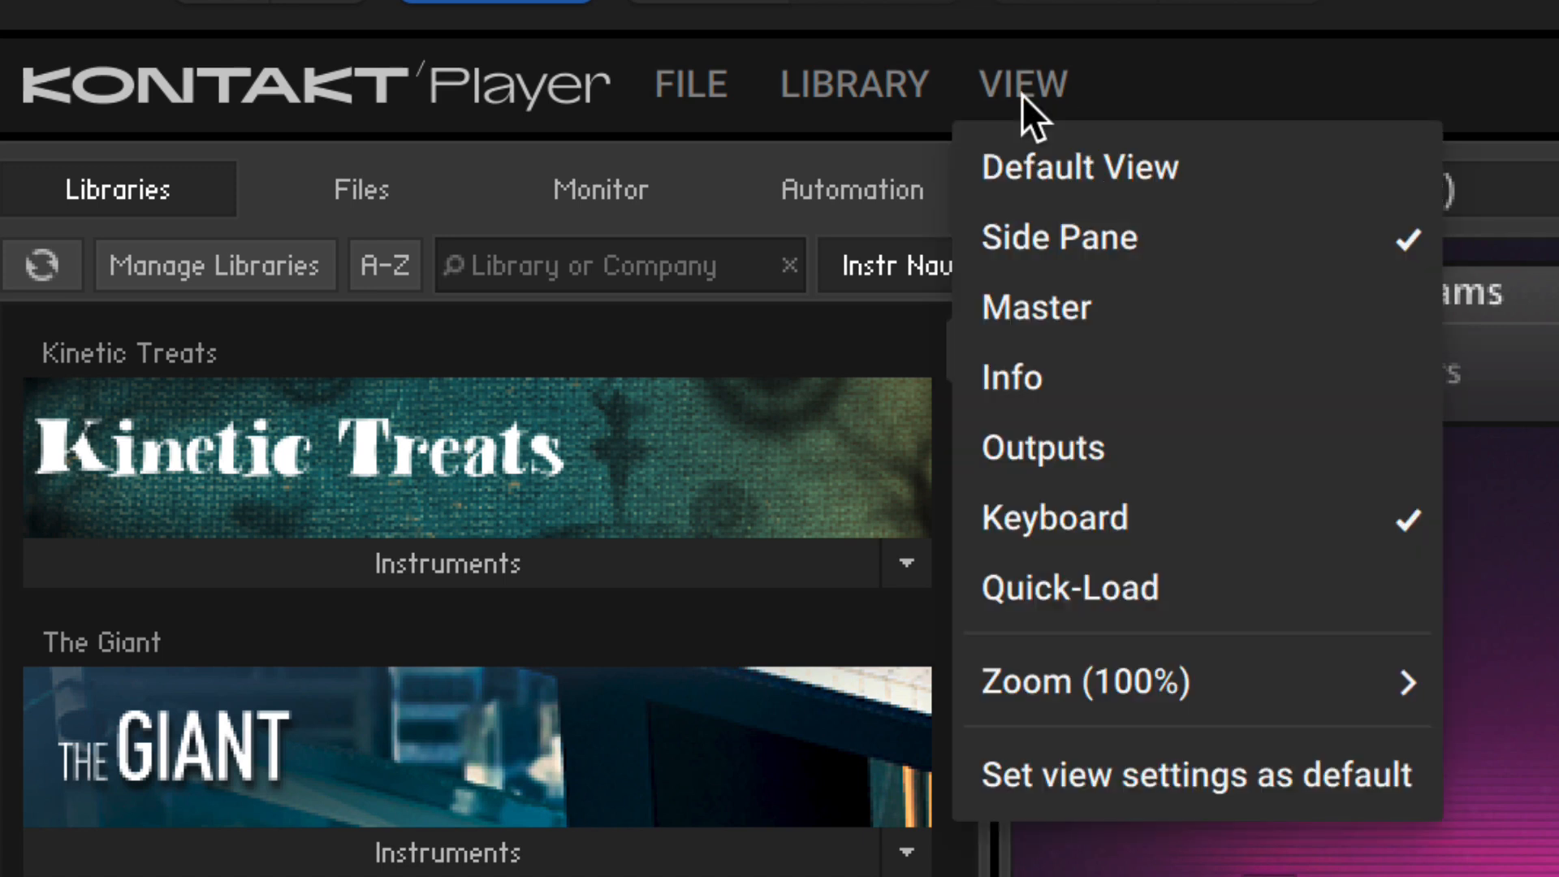
{"action": "left_click", "coordinate": [1098, 433]}
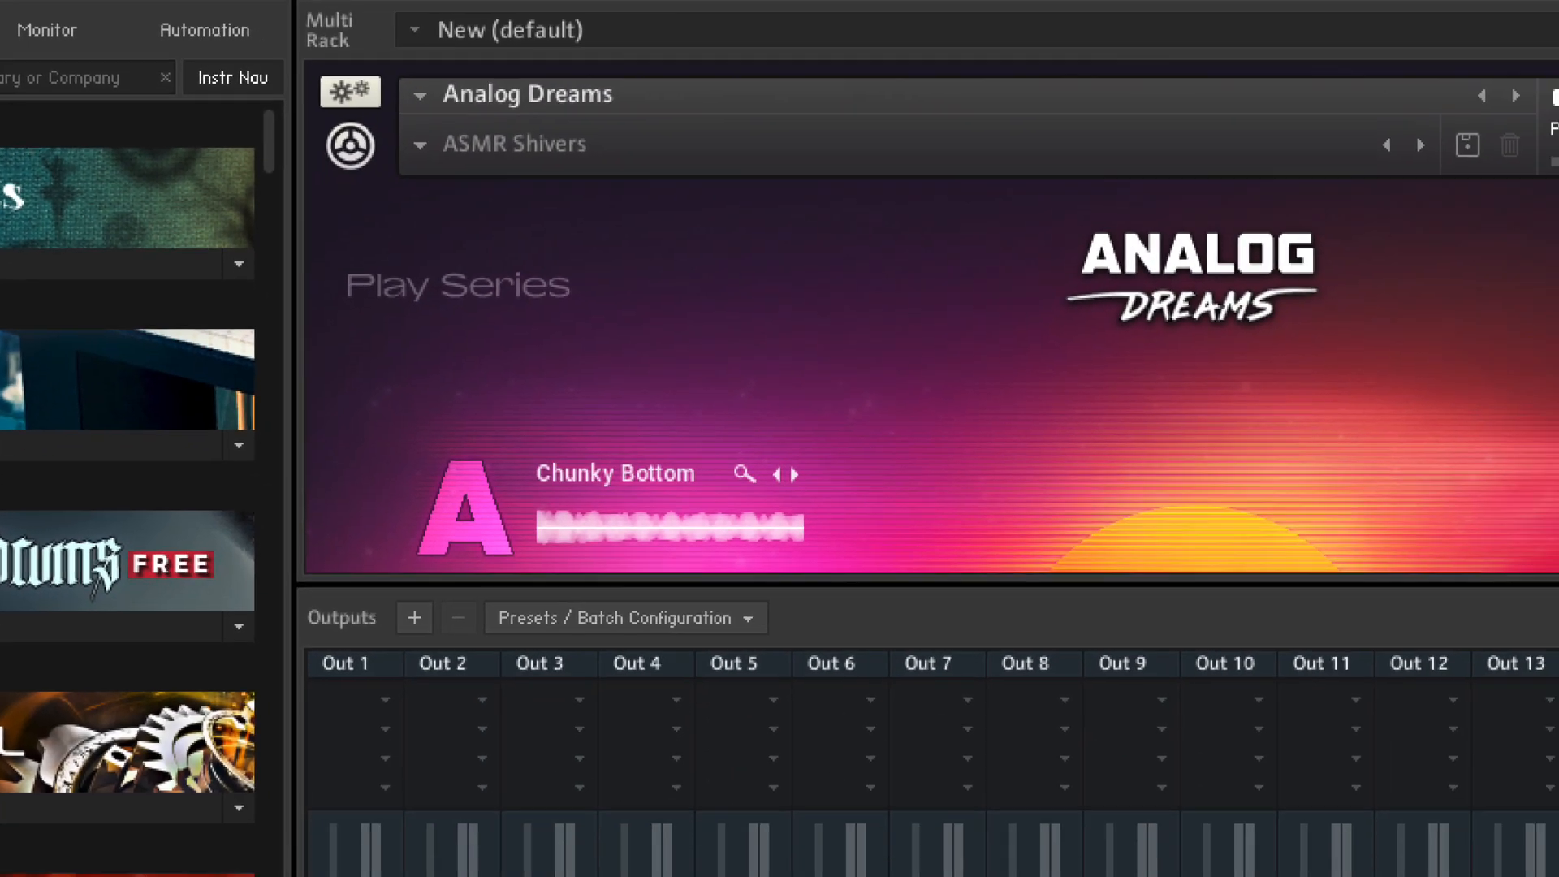
Route Analog Dreams to Out 1 and set its MIDI channel to 1 on Port A.
{"action": "scroll", "coordinate": [731, 252], "scroll_direction": "down", "scroll_amount": 5}
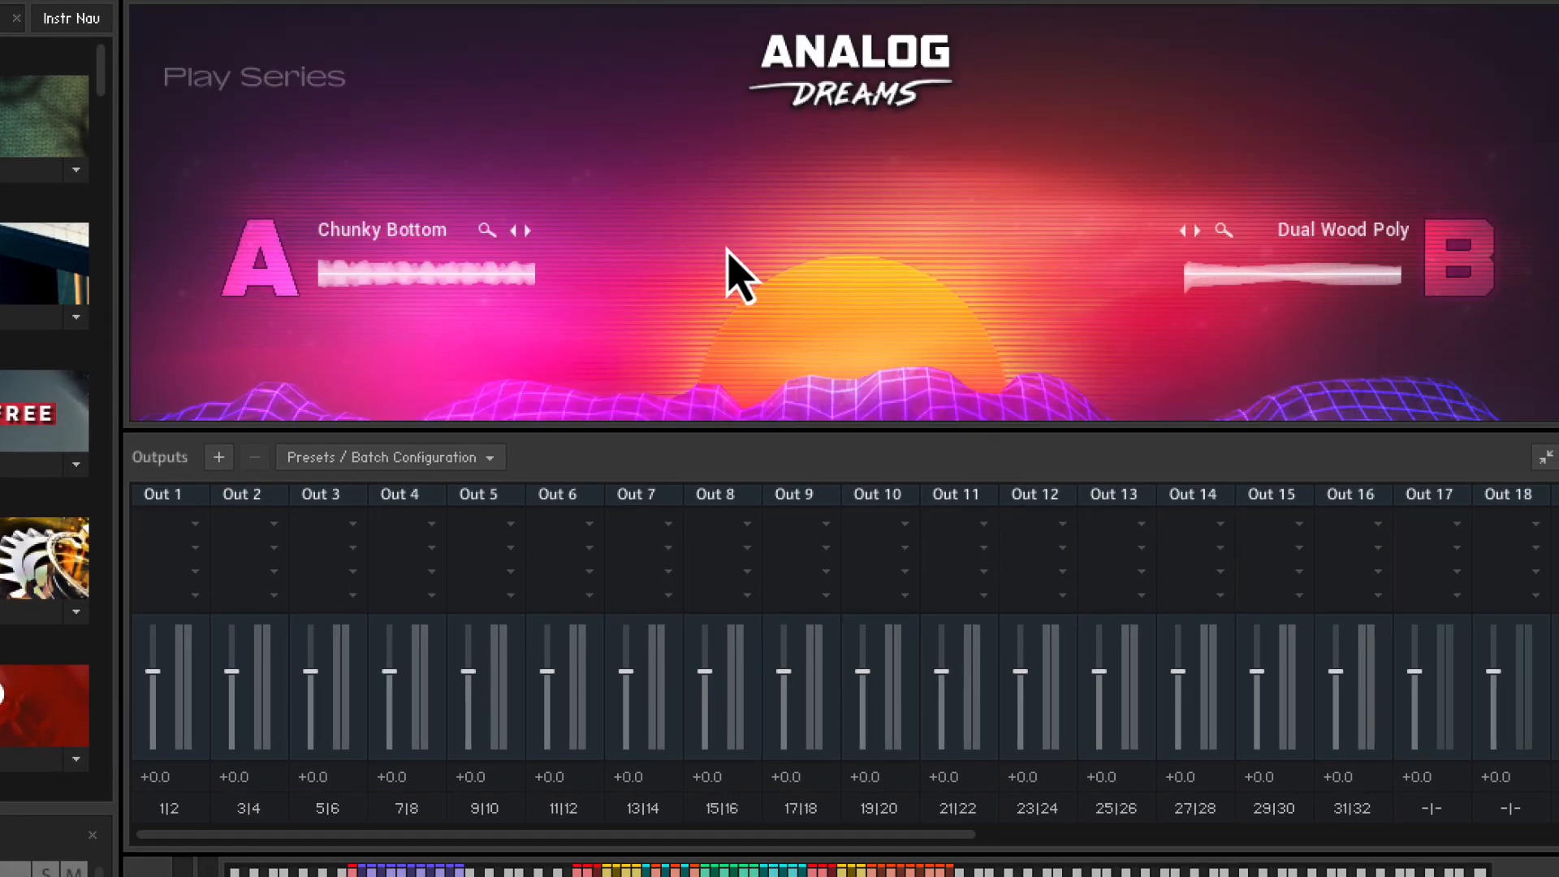
{"action": "scroll", "coordinate": [731, 255], "scroll_direction": "down", "scroll_amount": 10}
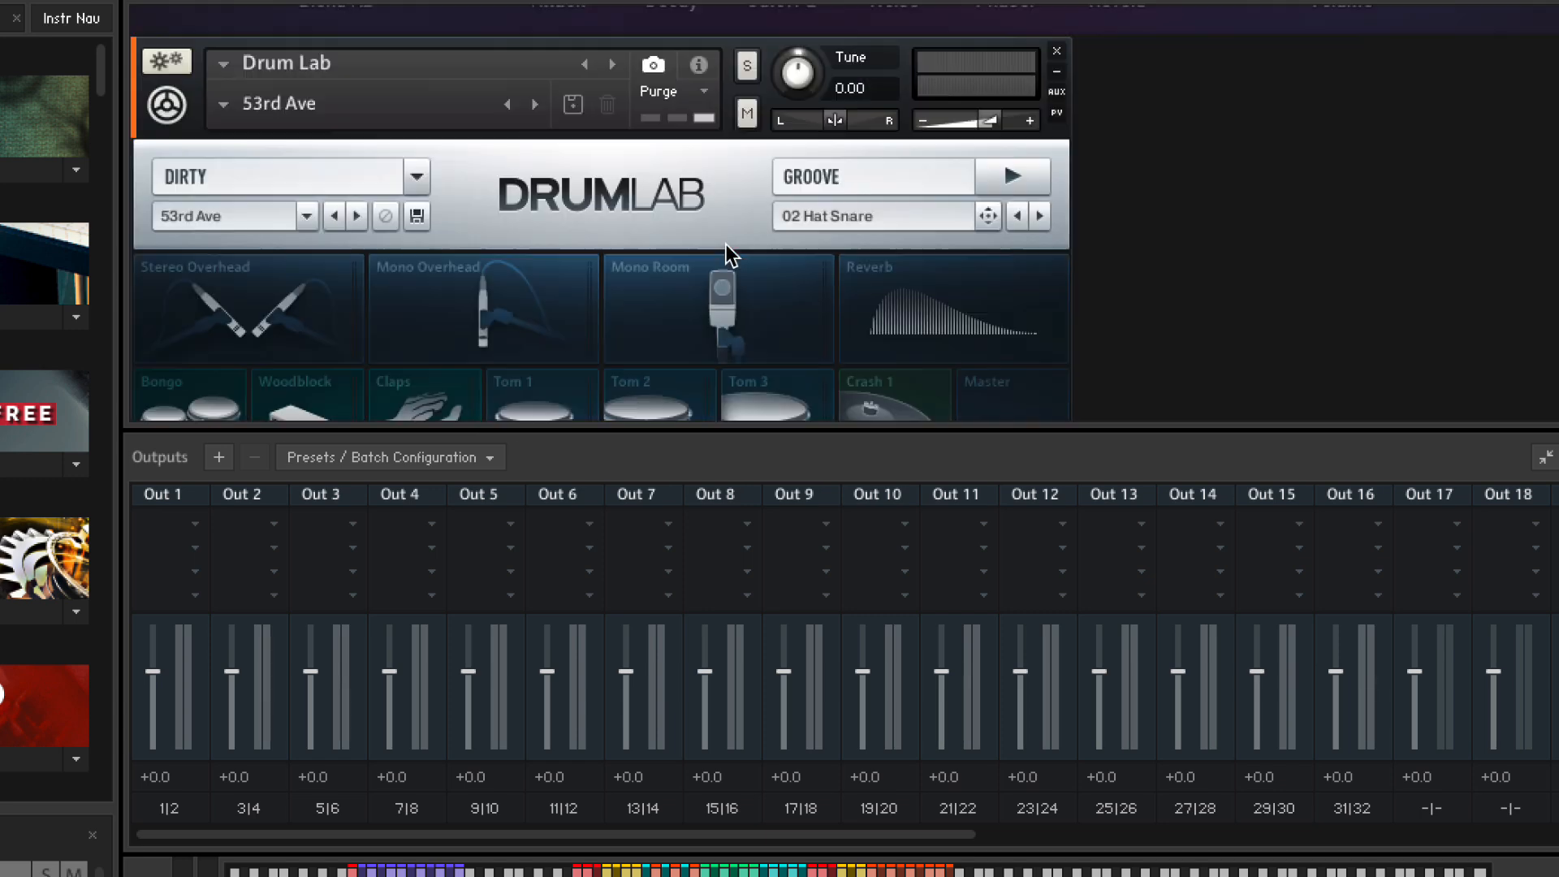
{"action": "scroll", "coordinate": [731, 255], "scroll_direction": "down", "scroll_amount": 7}
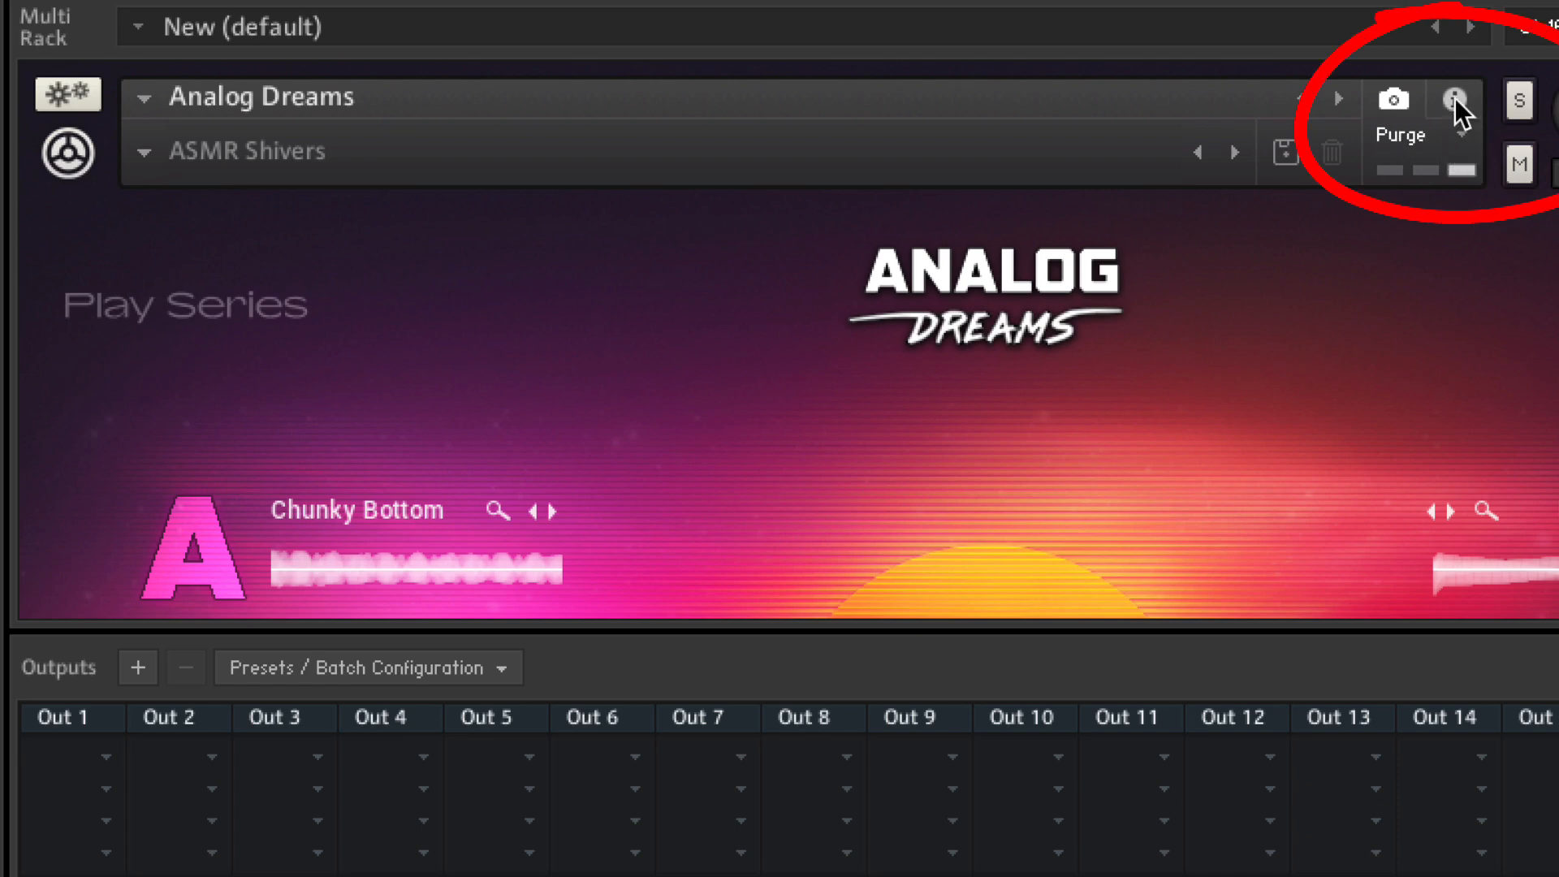
{"action": "left_click", "coordinate": [1454, 98]}
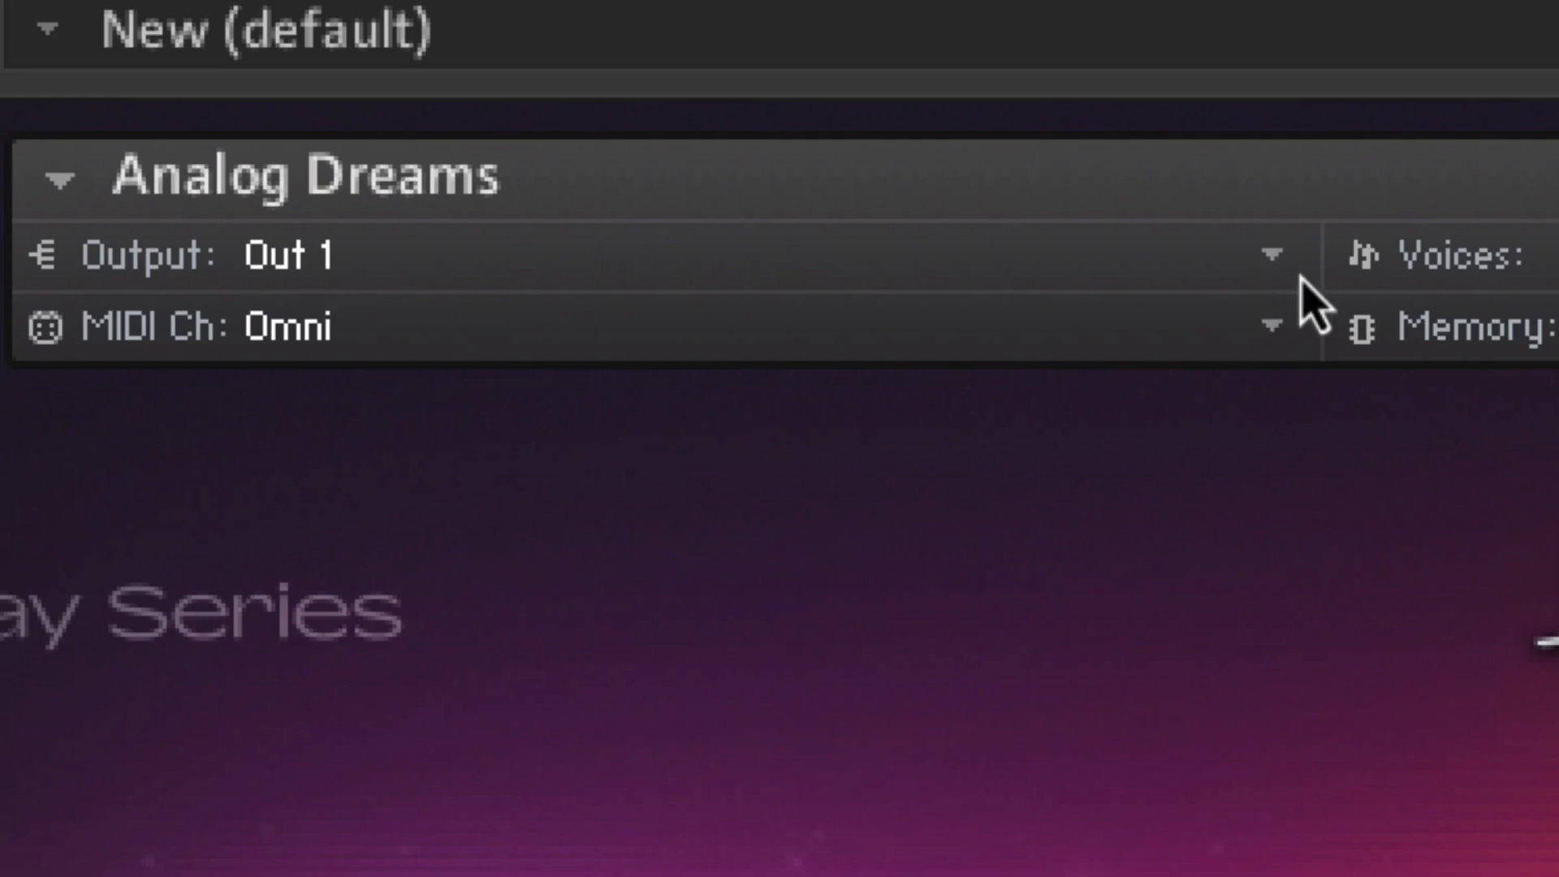
{"action": "left_click", "coordinate": [908, 183]}
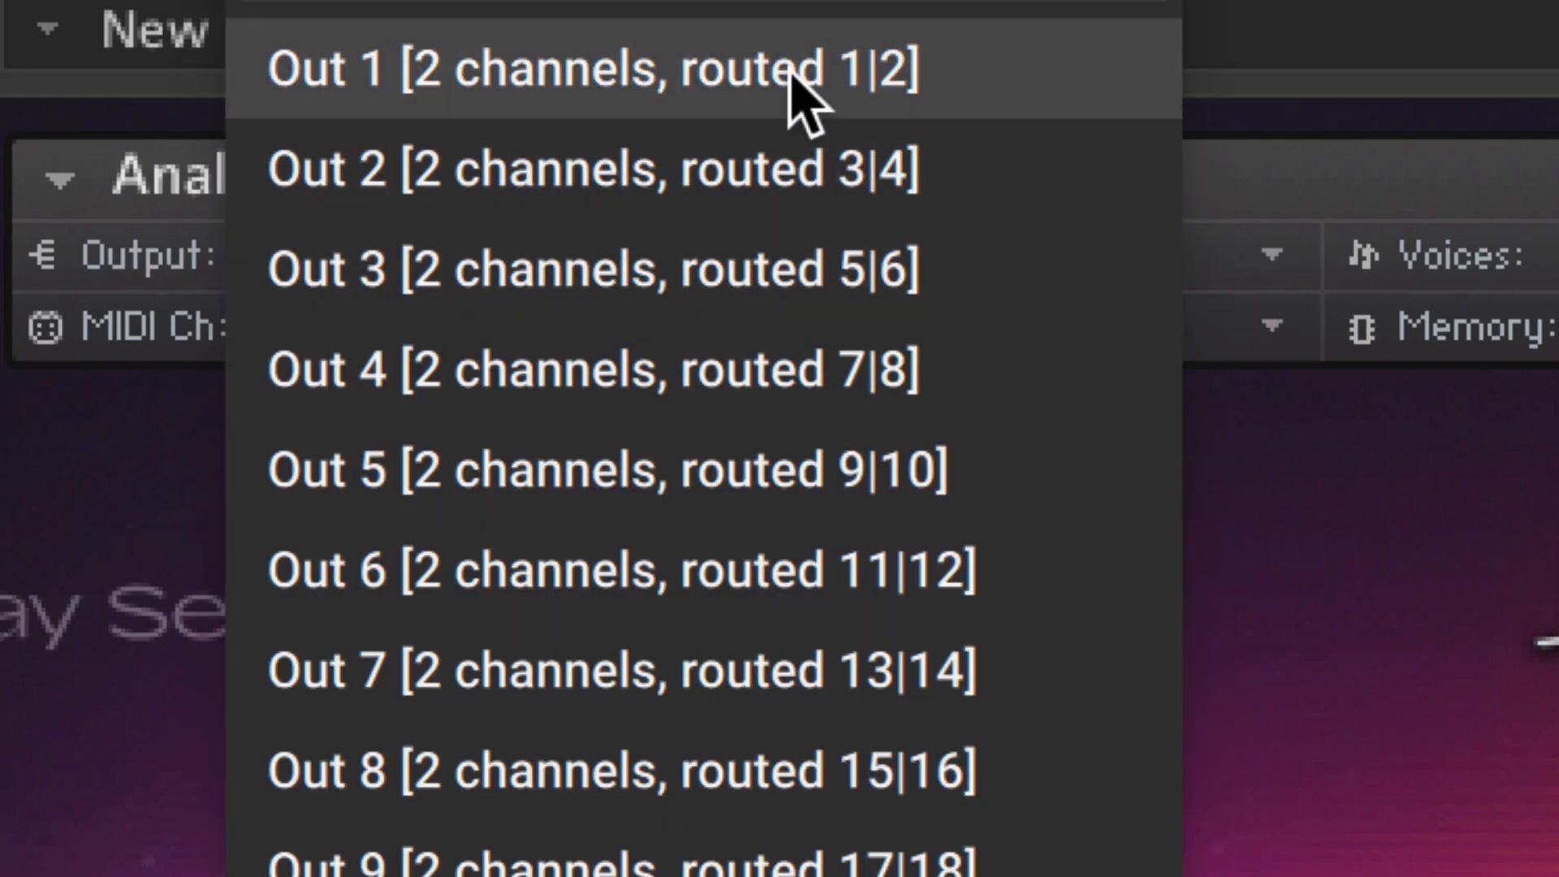
{"action": "left_click", "coordinate": [792, 71]}
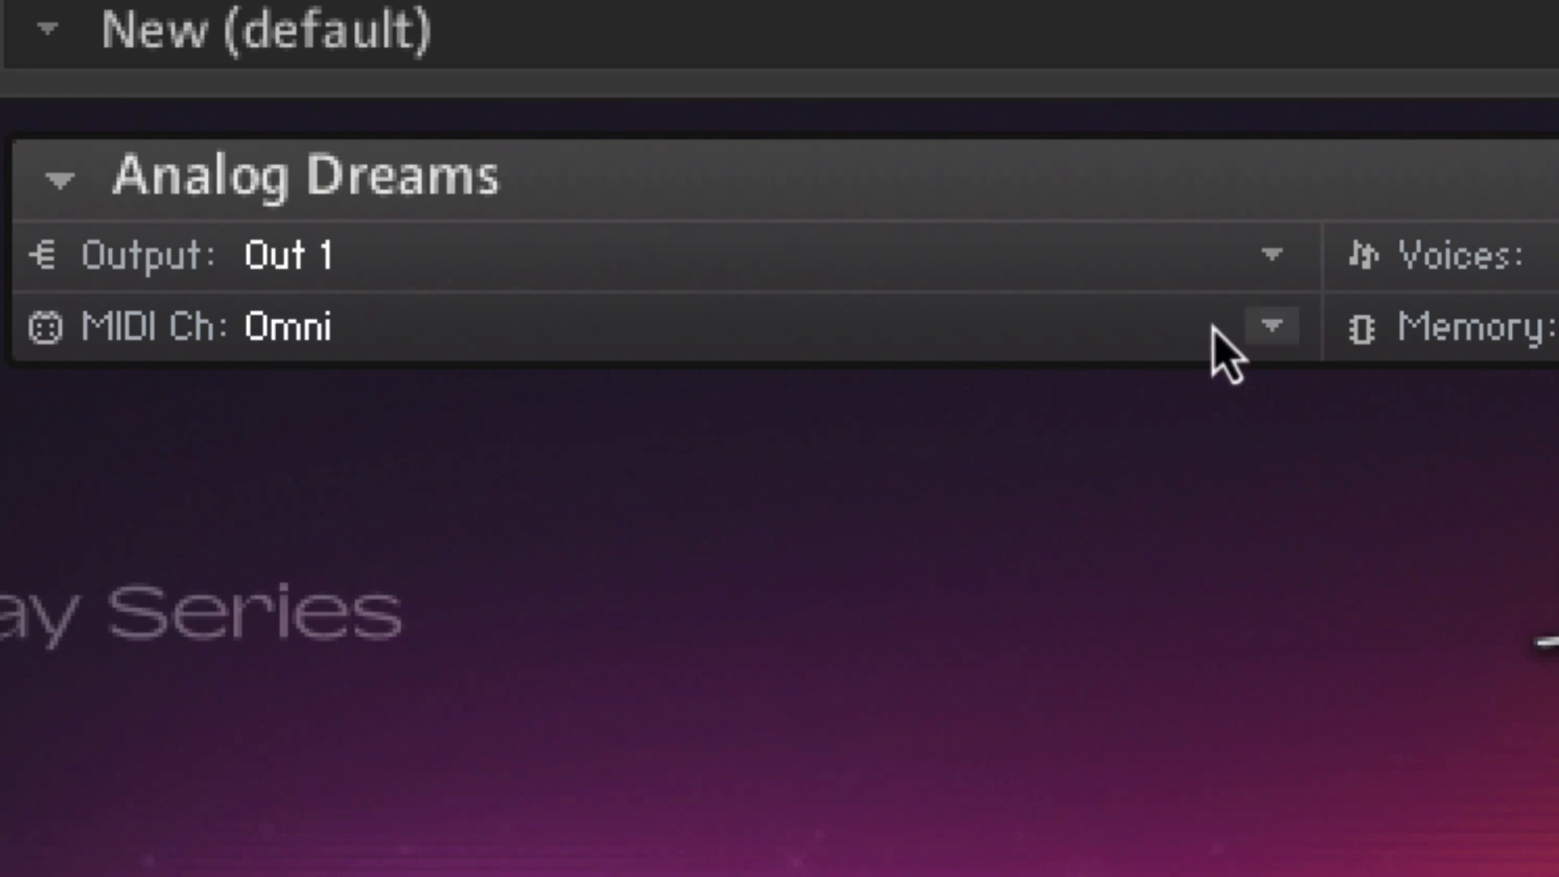
{"action": "left_click", "coordinate": [1267, 329]}
{"action": "mouse_move", "coordinate": [793, 508]}
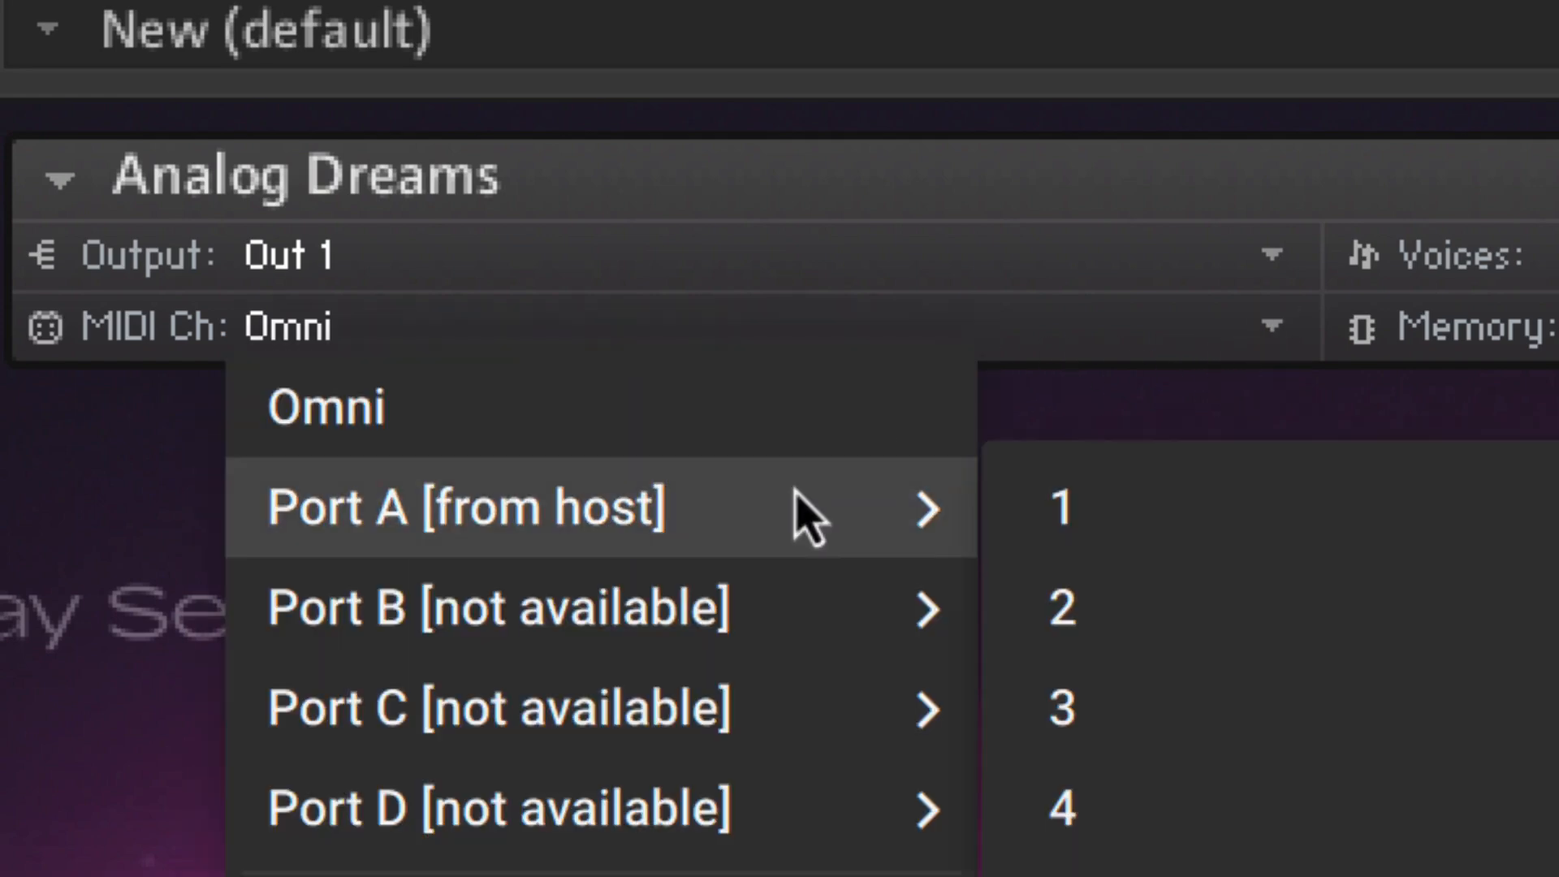
{"action": "left_click", "coordinate": [1097, 526]}
Route Drum Lab to Out 2 and set its MIDI channel to 2 on Port A.
{"action": "scroll", "coordinate": [1315, 817], "scroll_direction": "down", "scroll_amount": 10}
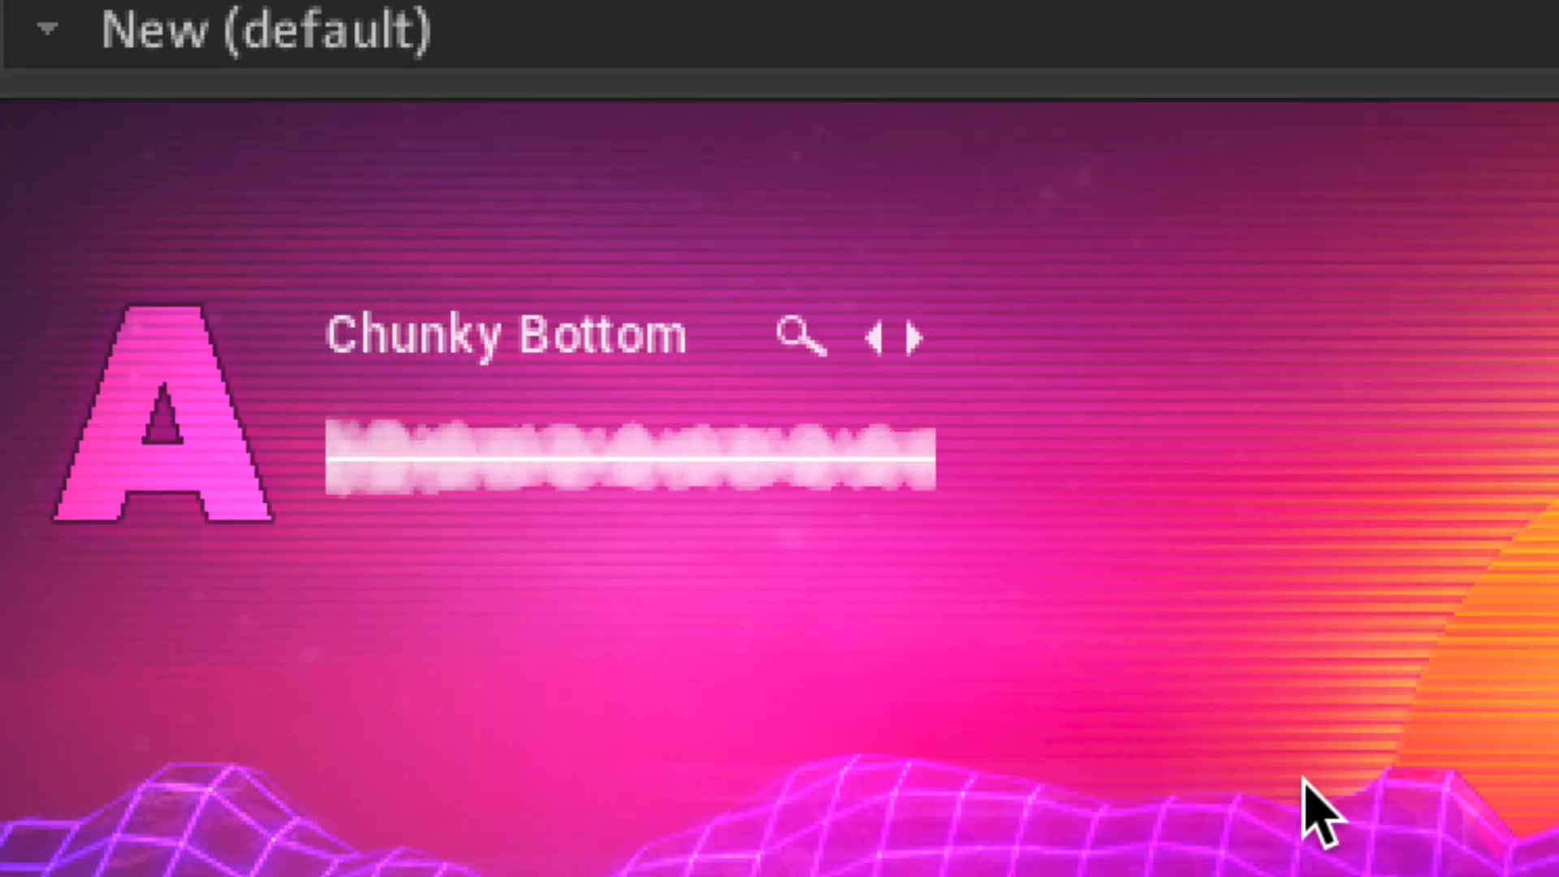
{"action": "scroll", "coordinate": [1315, 818], "scroll_direction": "down", "scroll_amount": 5}
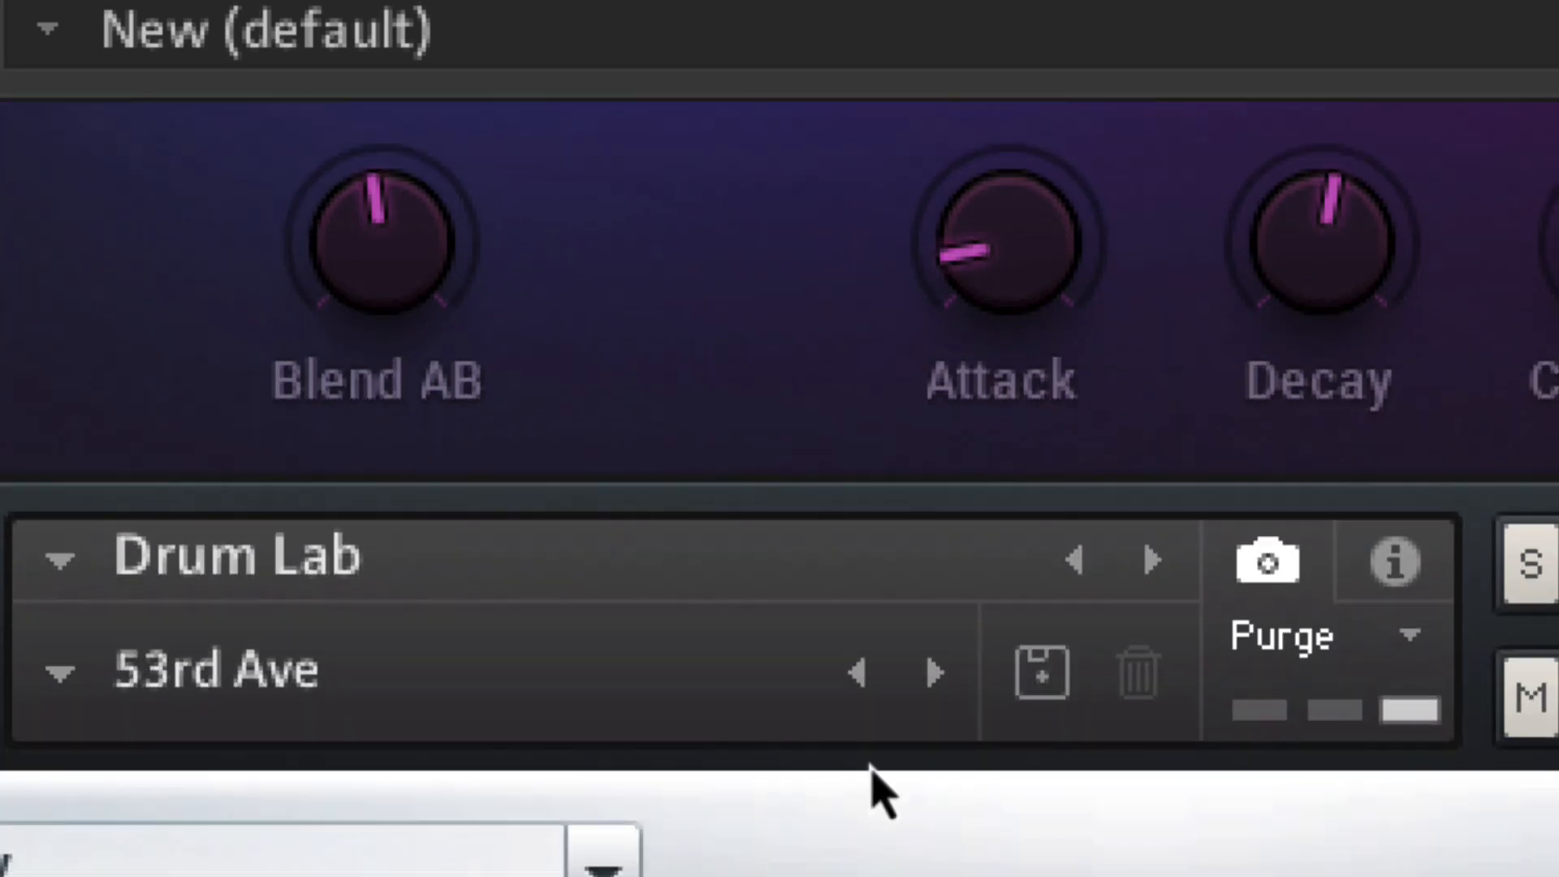
{"action": "left_click", "coordinate": [1387, 569]}
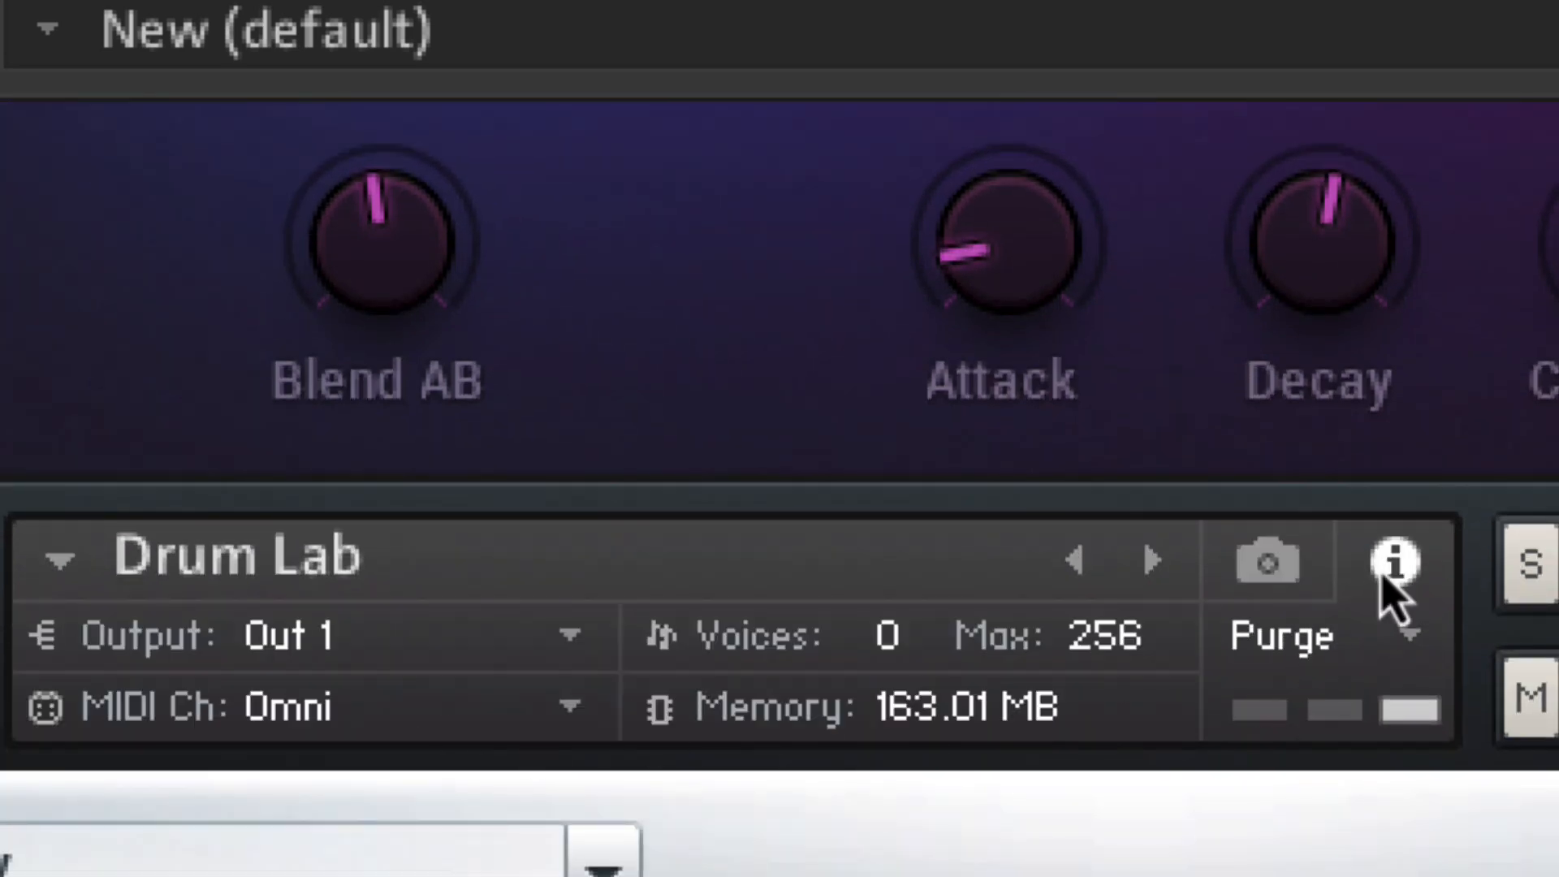
{"action": "left_click", "coordinate": [587, 641]}
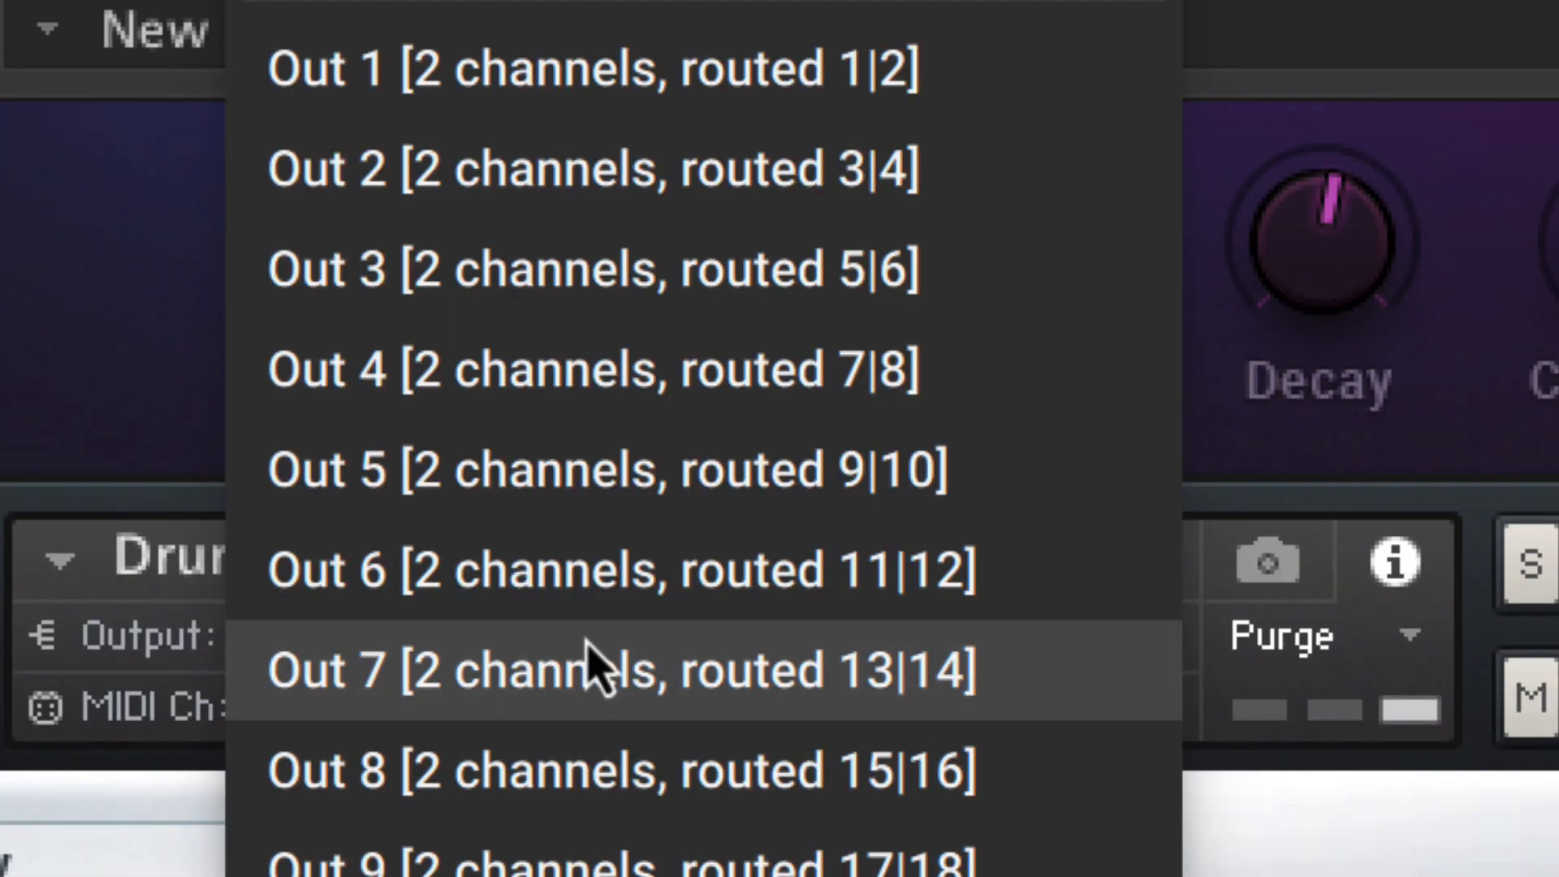
{"action": "left_click", "coordinate": [630, 216]}
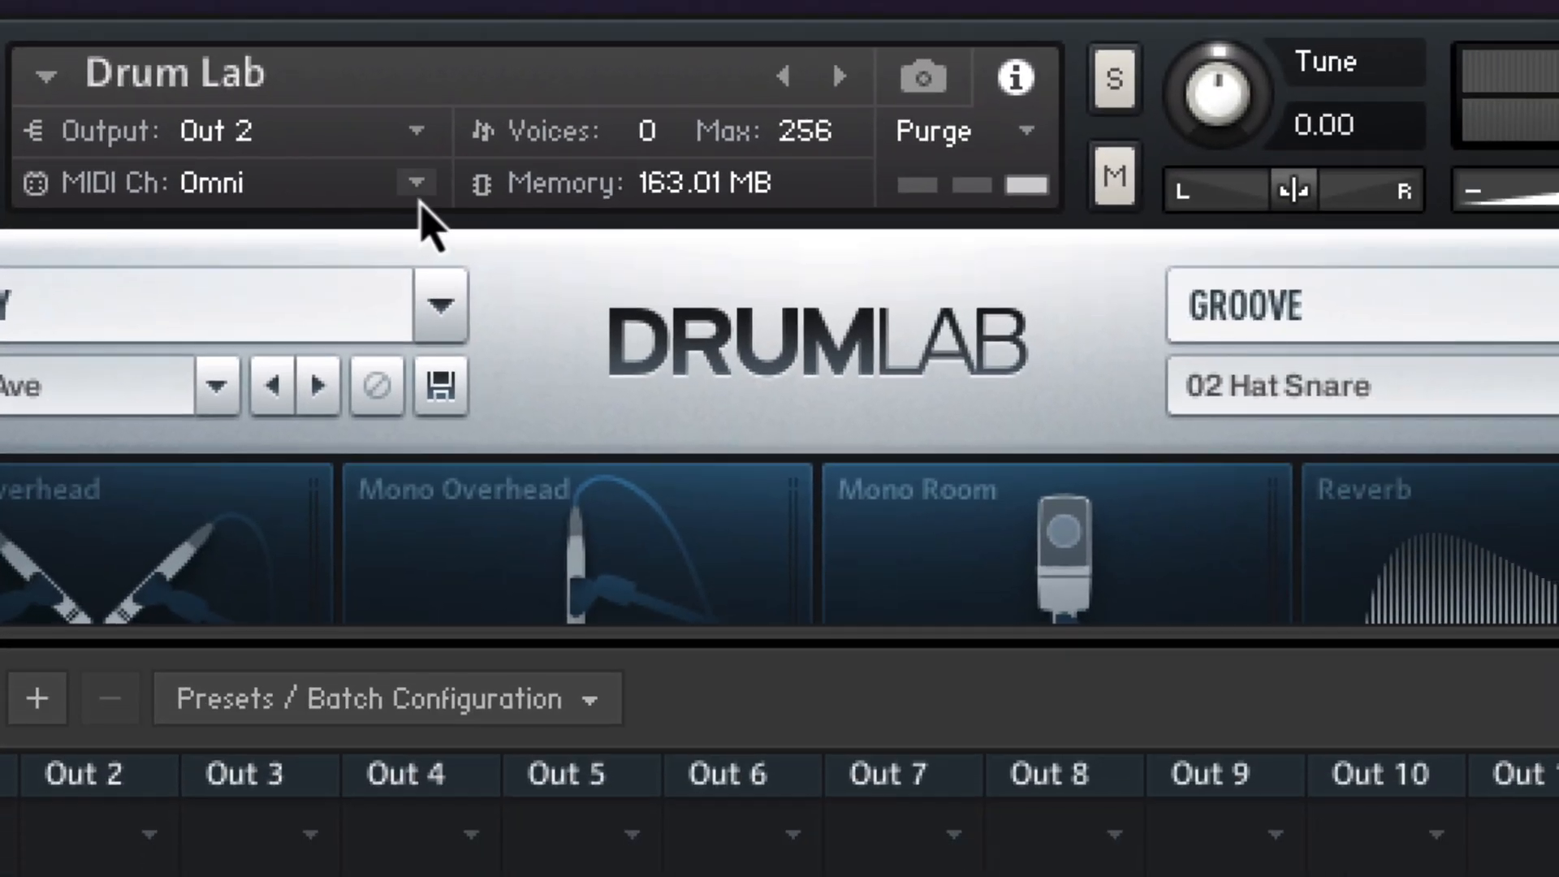
{"action": "left_click", "coordinate": [570, 708]}
{"action": "mouse_move", "coordinate": [411, 308]}
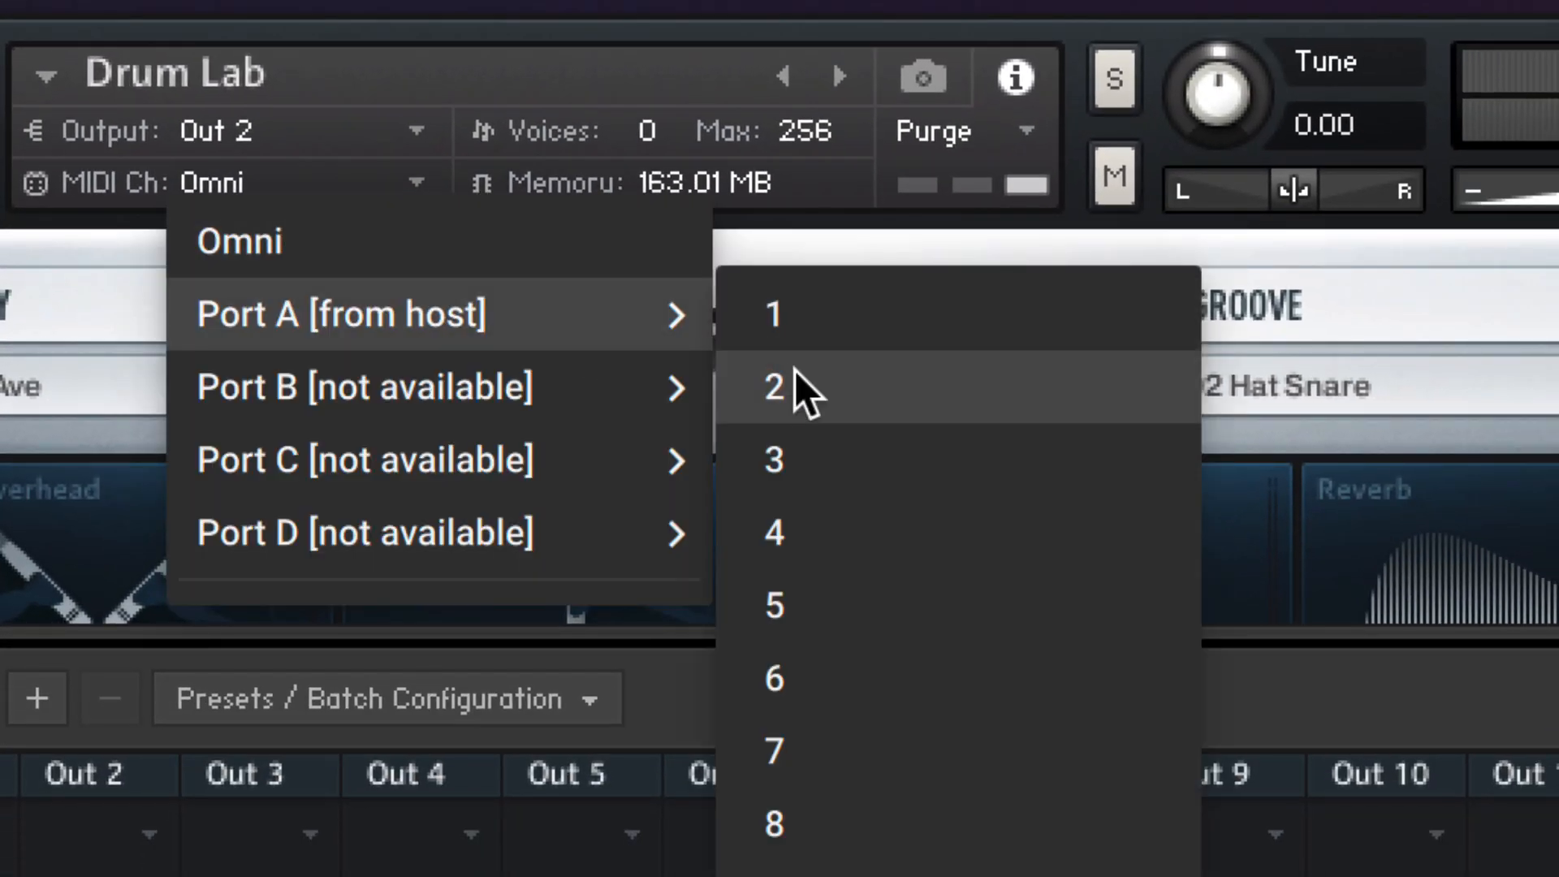
{"action": "left_click", "coordinate": [855, 385]}
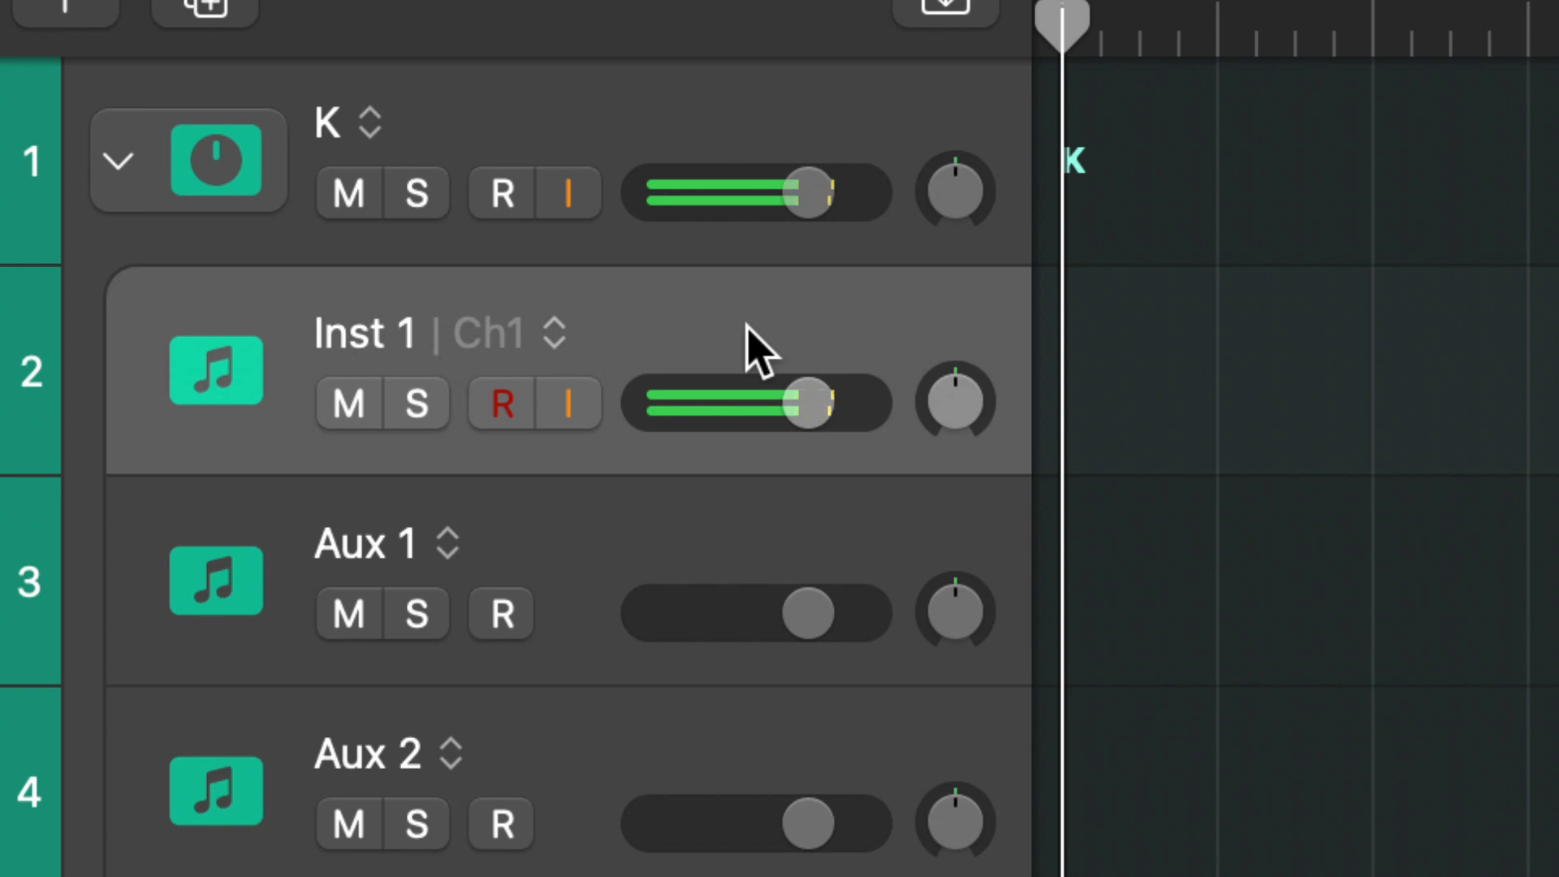
Rename the Aux 1 track DRUMLAB and the Inst 1 track A.
{"action": "left_click", "coordinate": [653, 546]}
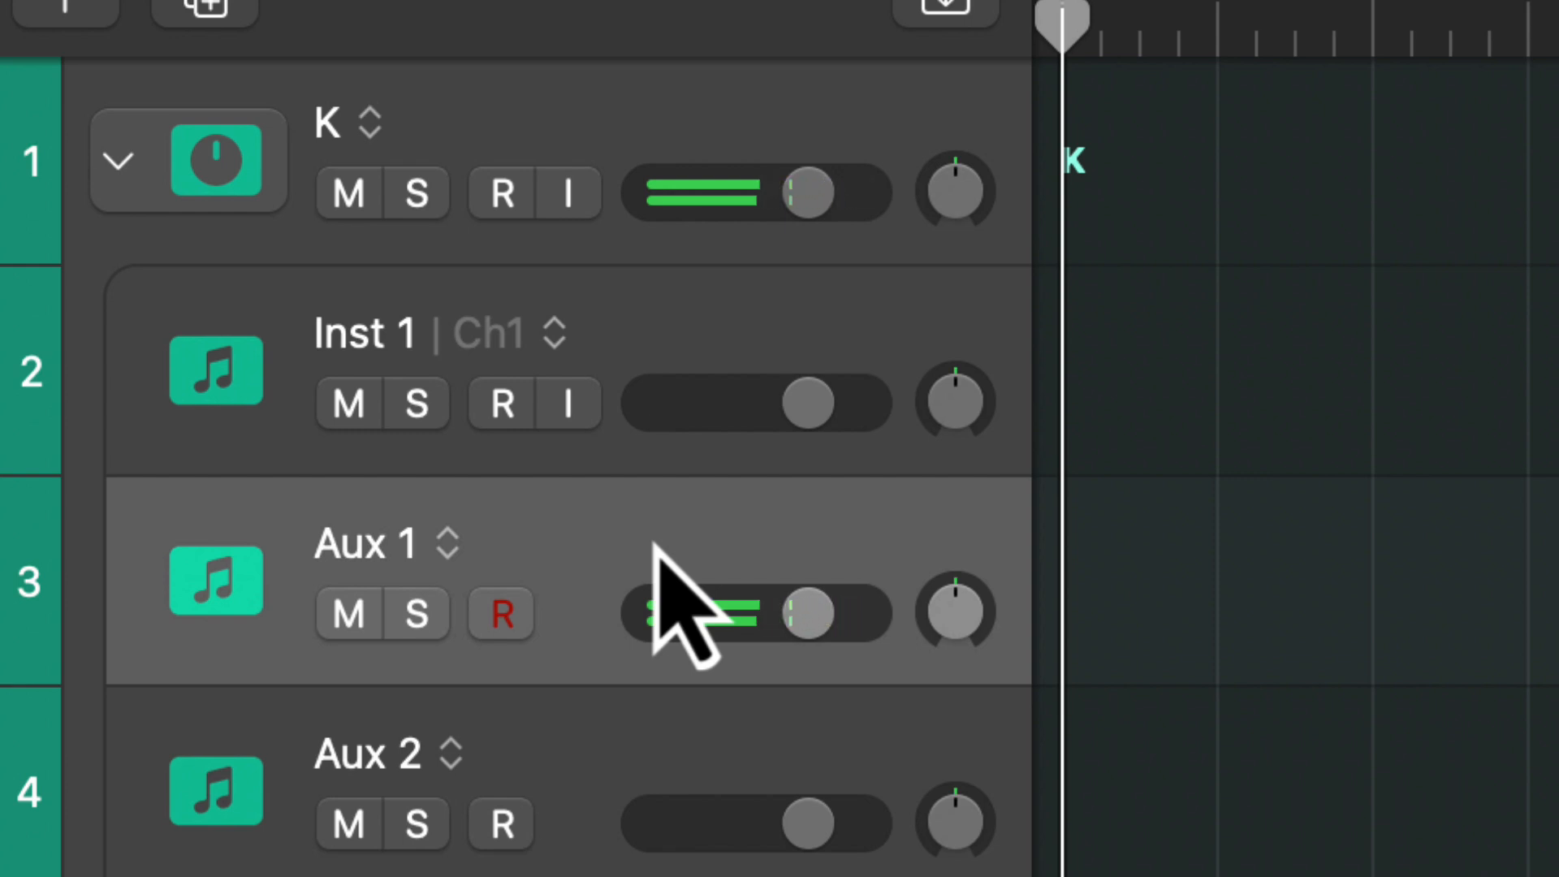
{"action": "double_click", "coordinate": [411, 544]}
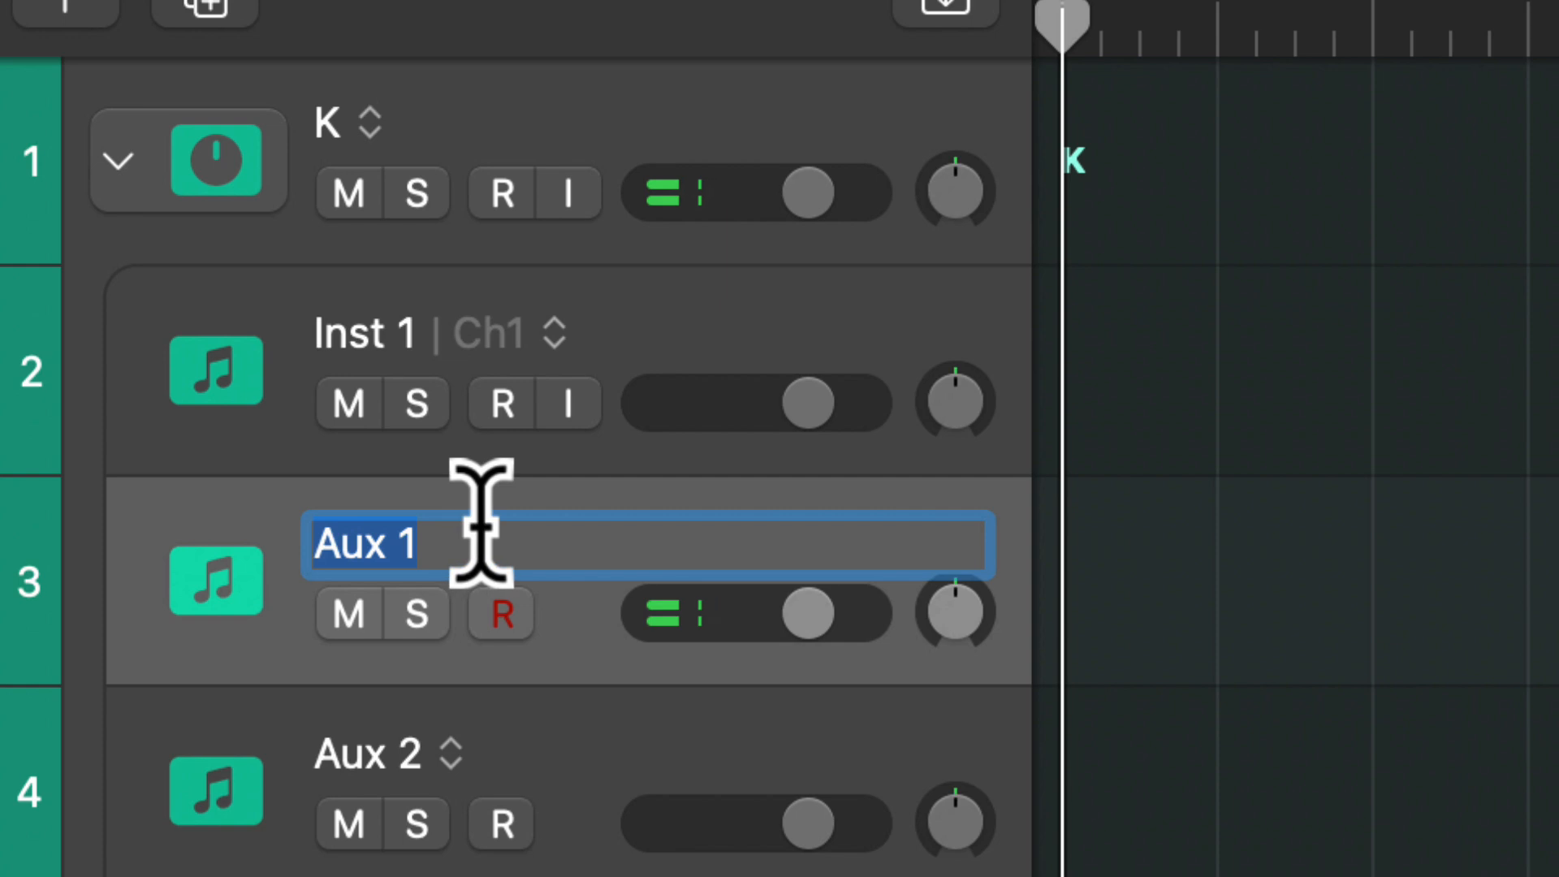
{"action": "type", "text": "DRUML"}
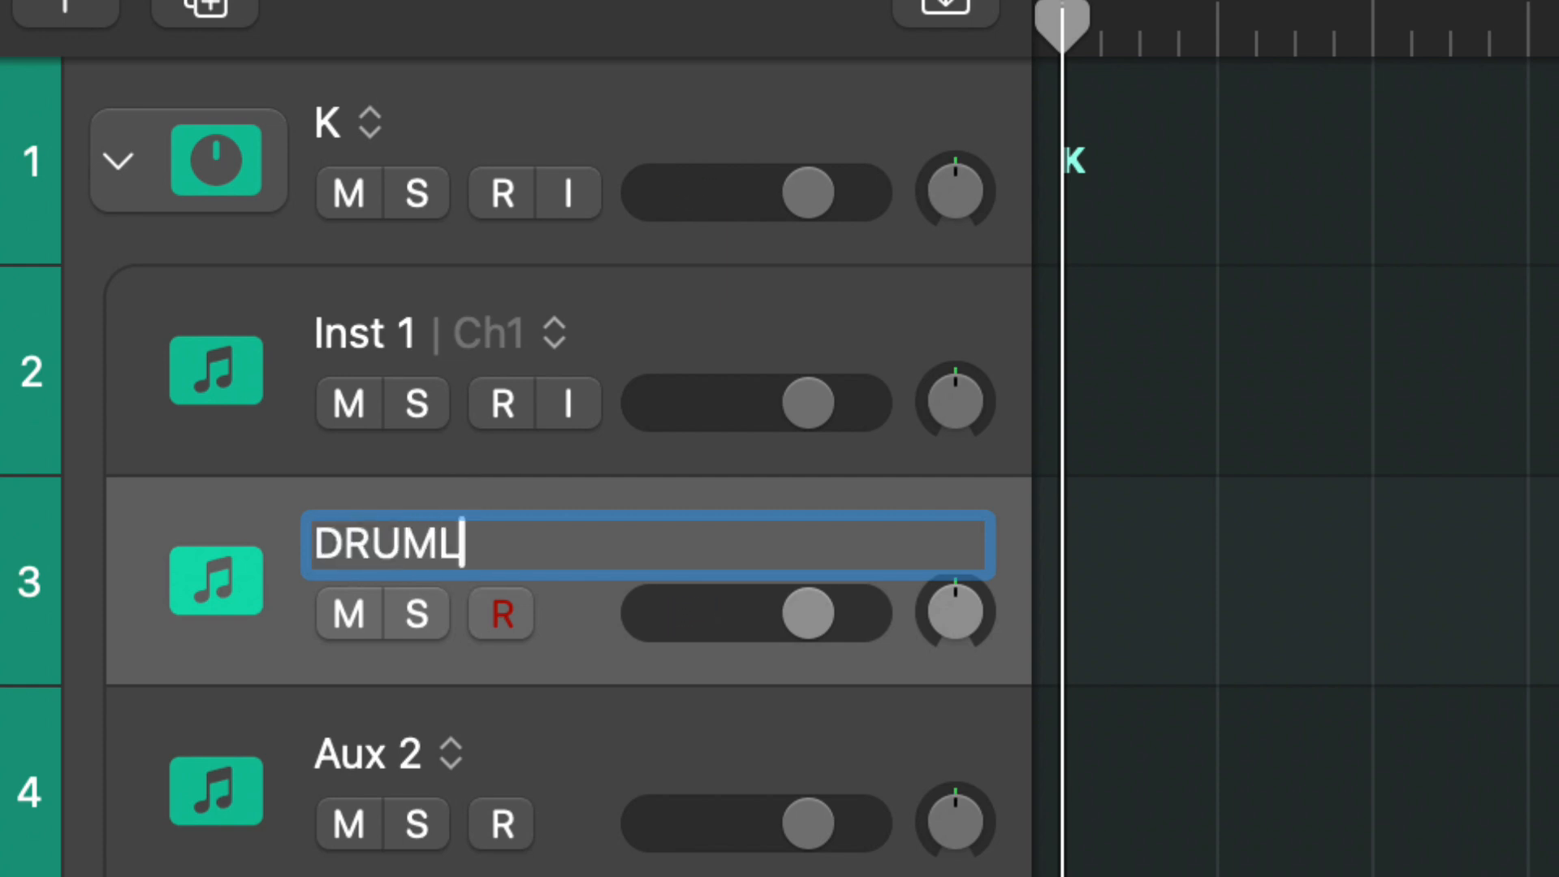
{"action": "type", "text": "AB"}
{"action": "left_click", "coordinate": [393, 338]}
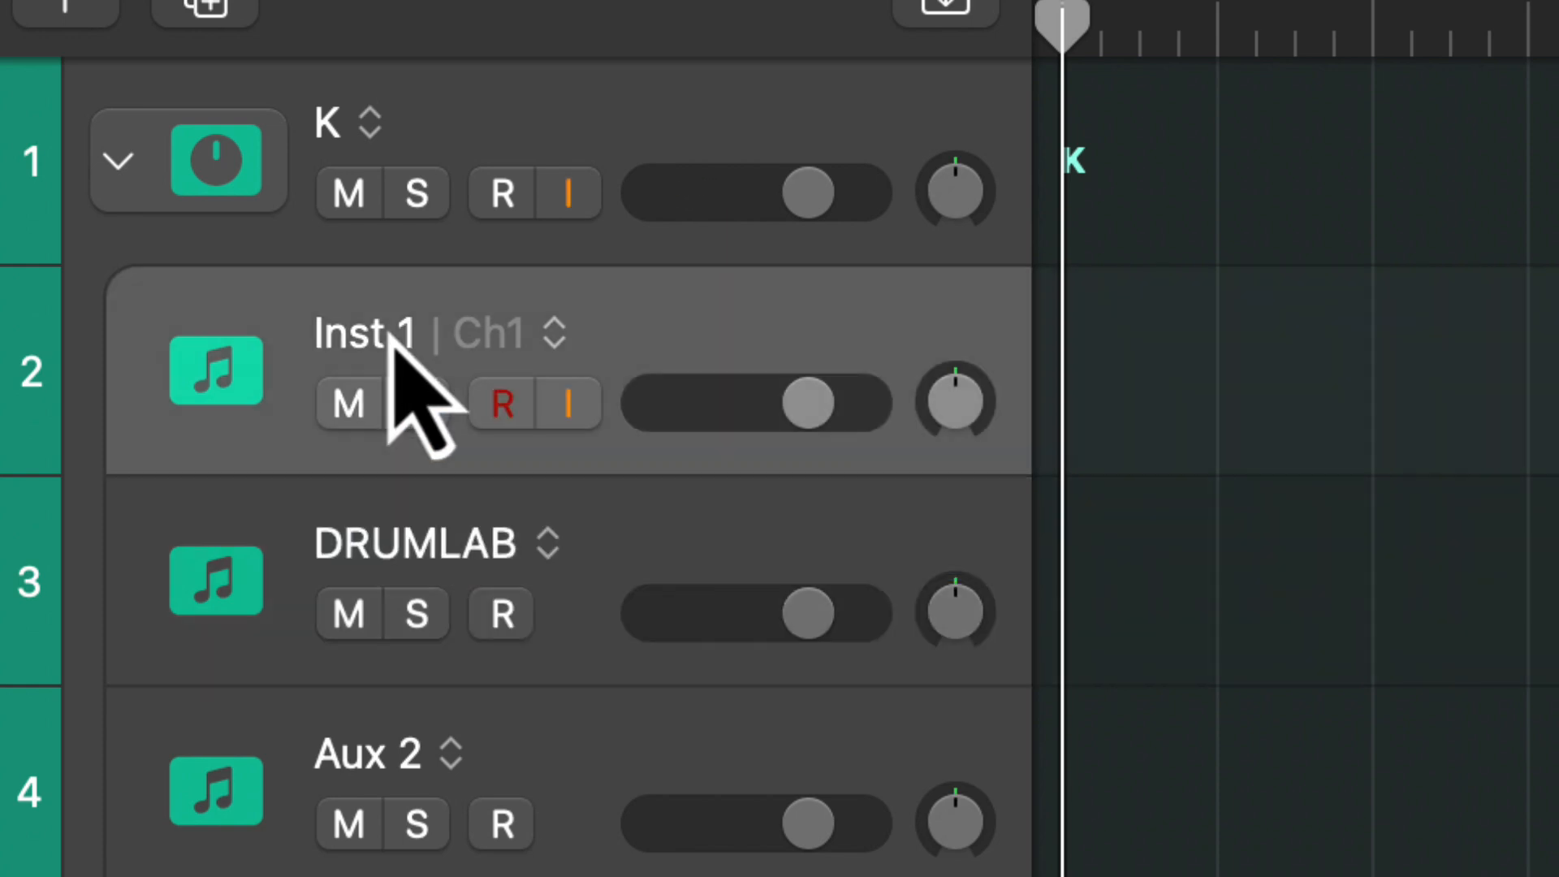
{"action": "double_click", "coordinate": [387, 331]}
{"action": "type", "text": "A"}
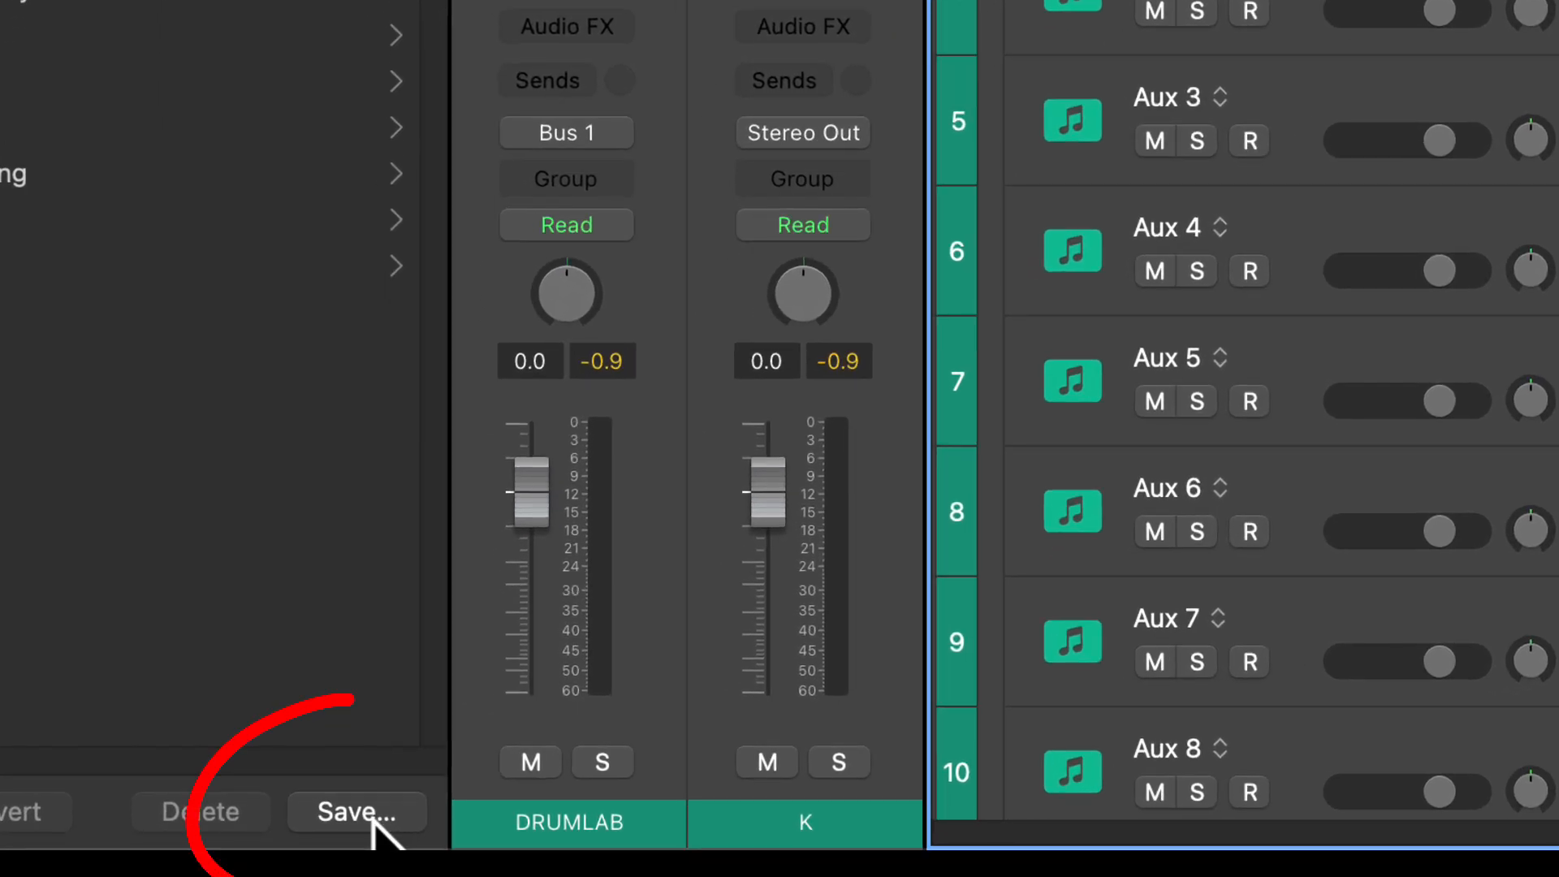
Save the DRUMLAB track as a patch named DRUMLAB in the Aux patches folder.
{"action": "left_click", "coordinate": [376, 816]}
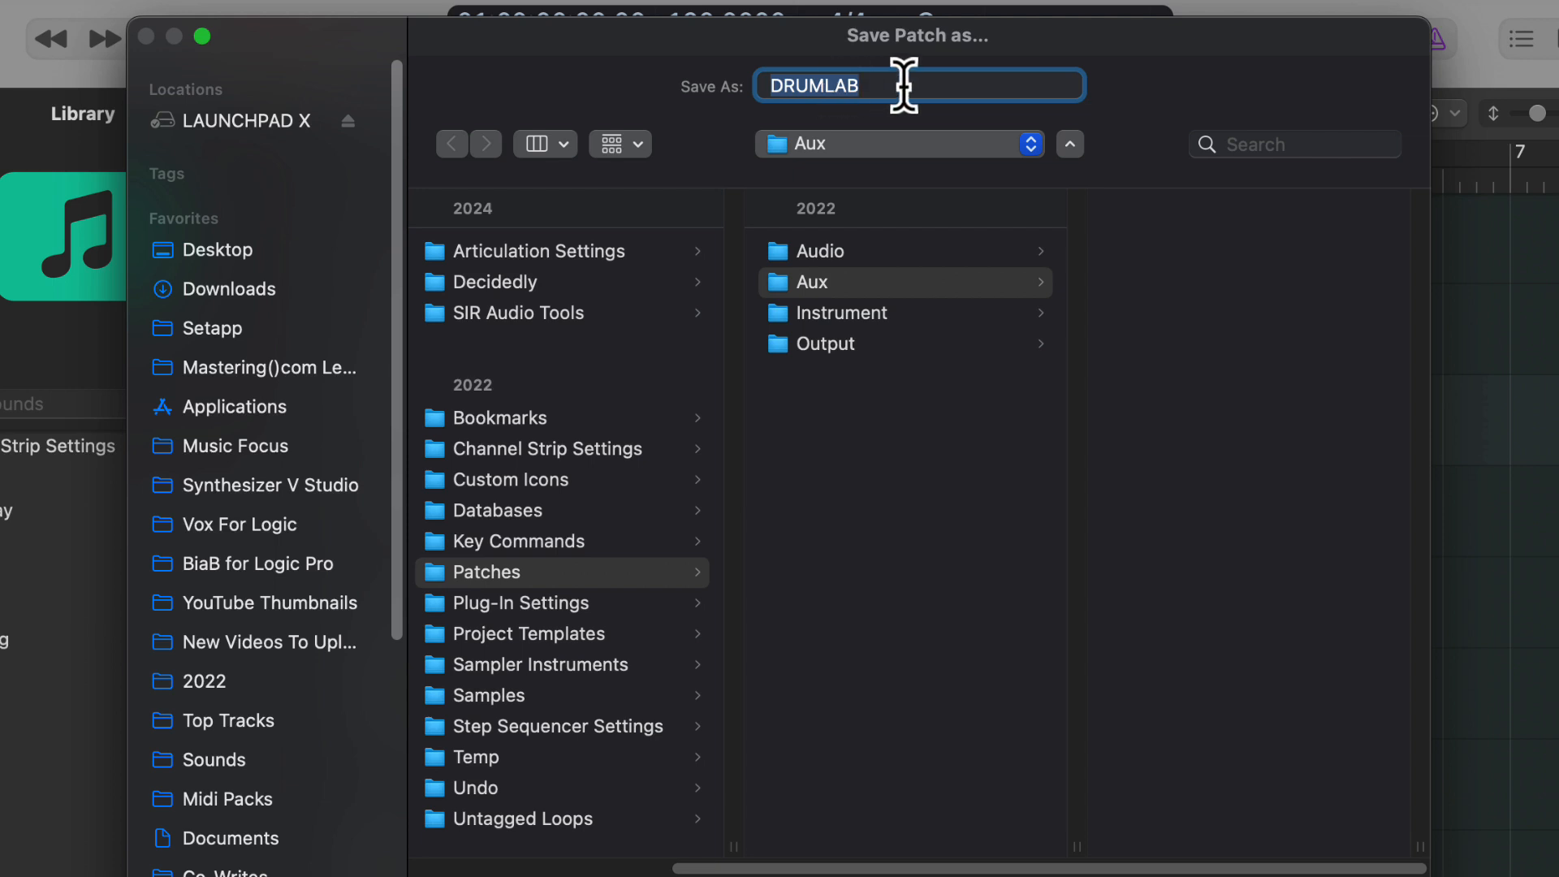
{"action": "key", "text": "Return"}
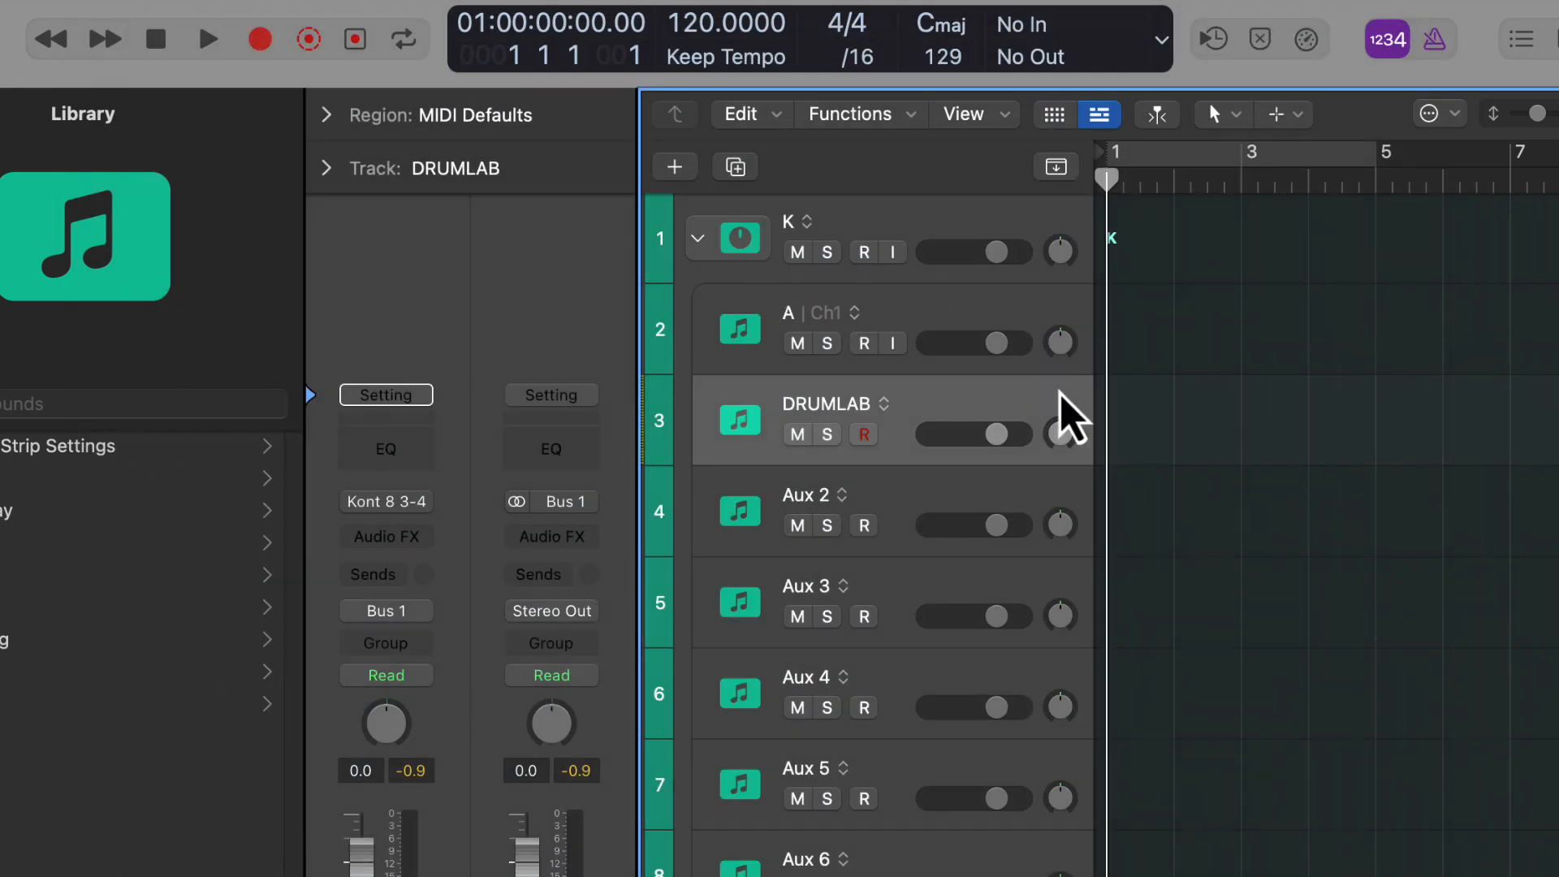
Reopen Kontakt 8 from track A and browse through its list of instrument libraries.
{"action": "scroll", "coordinate": [1189, 471], "scroll_direction": "down", "scroll_amount": 3}
{"action": "scroll", "coordinate": [1186, 463], "scroll_direction": "up", "scroll_amount": 3}
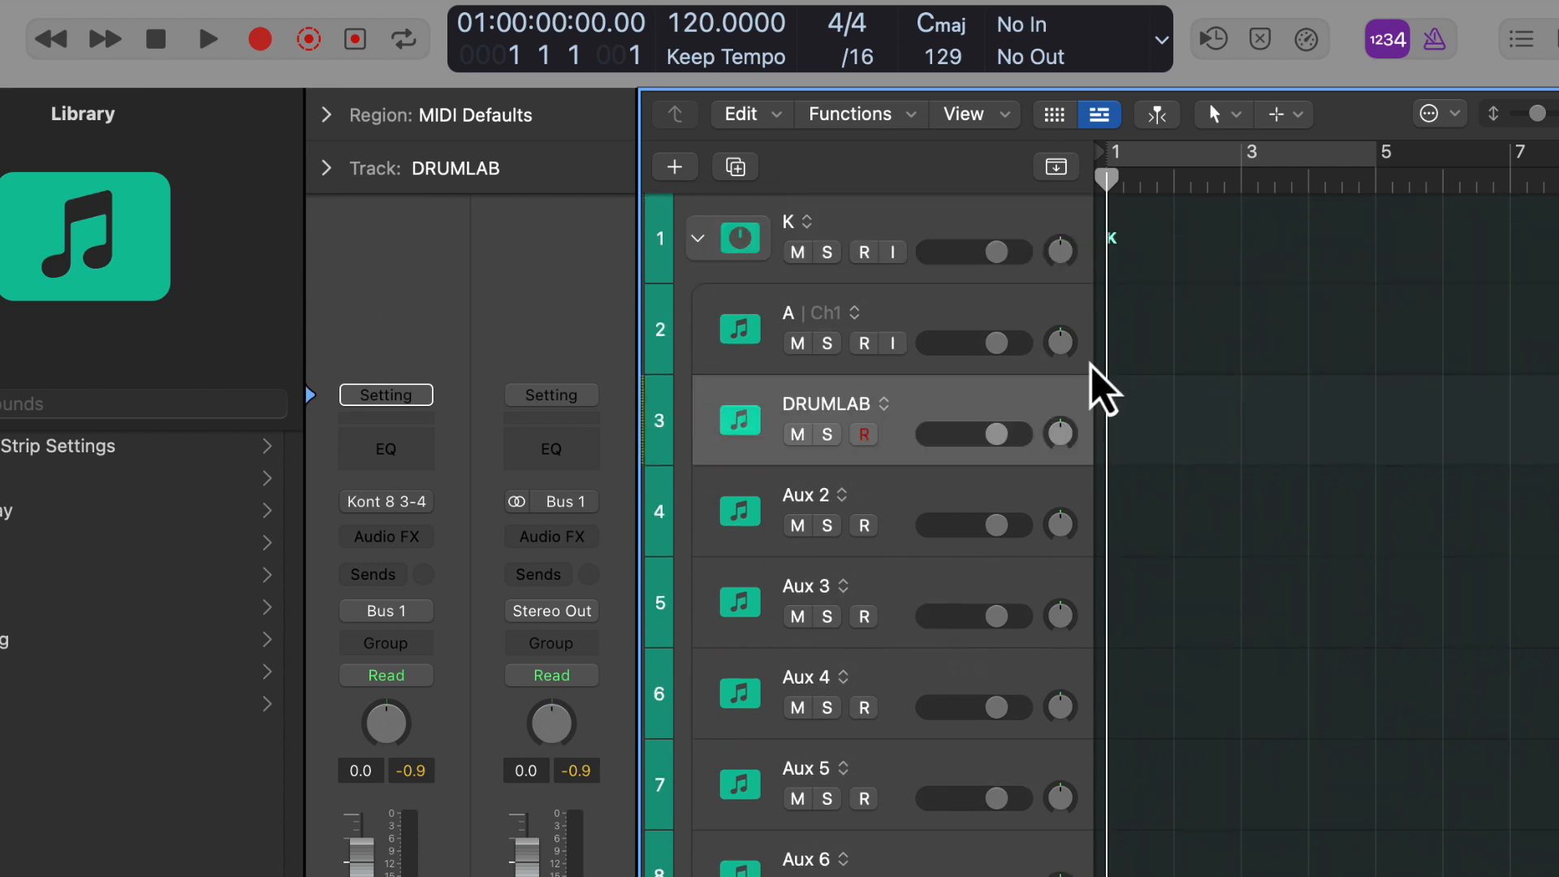
{"action": "left_click", "coordinate": [945, 216]}
{"action": "left_click", "coordinate": [929, 312]}
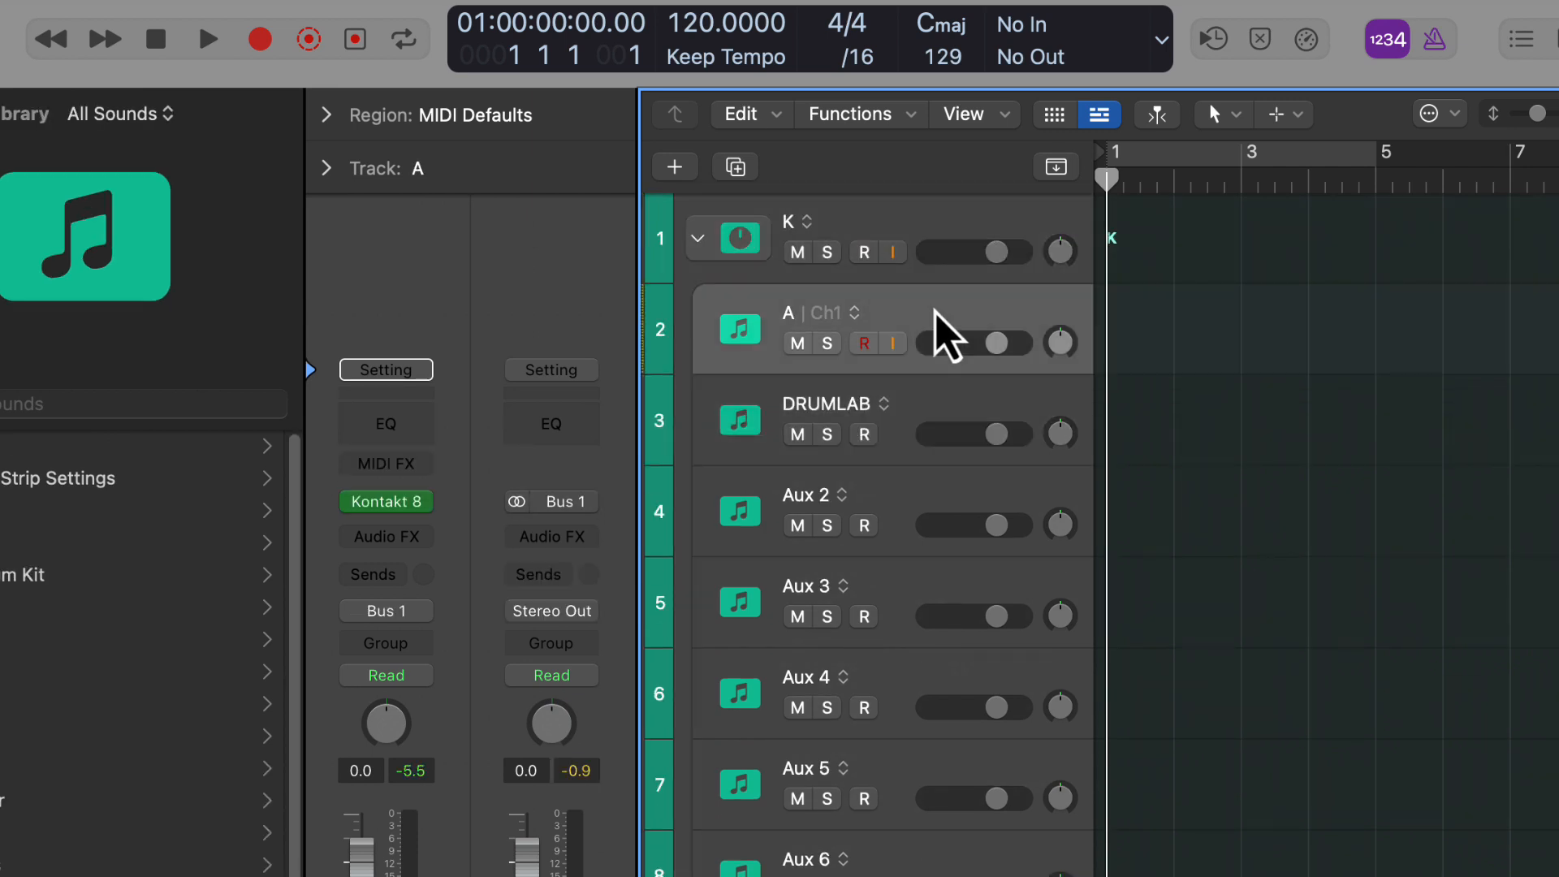
{"action": "left_click", "coordinate": [921, 229]}
{"action": "left_click", "coordinate": [932, 317]}
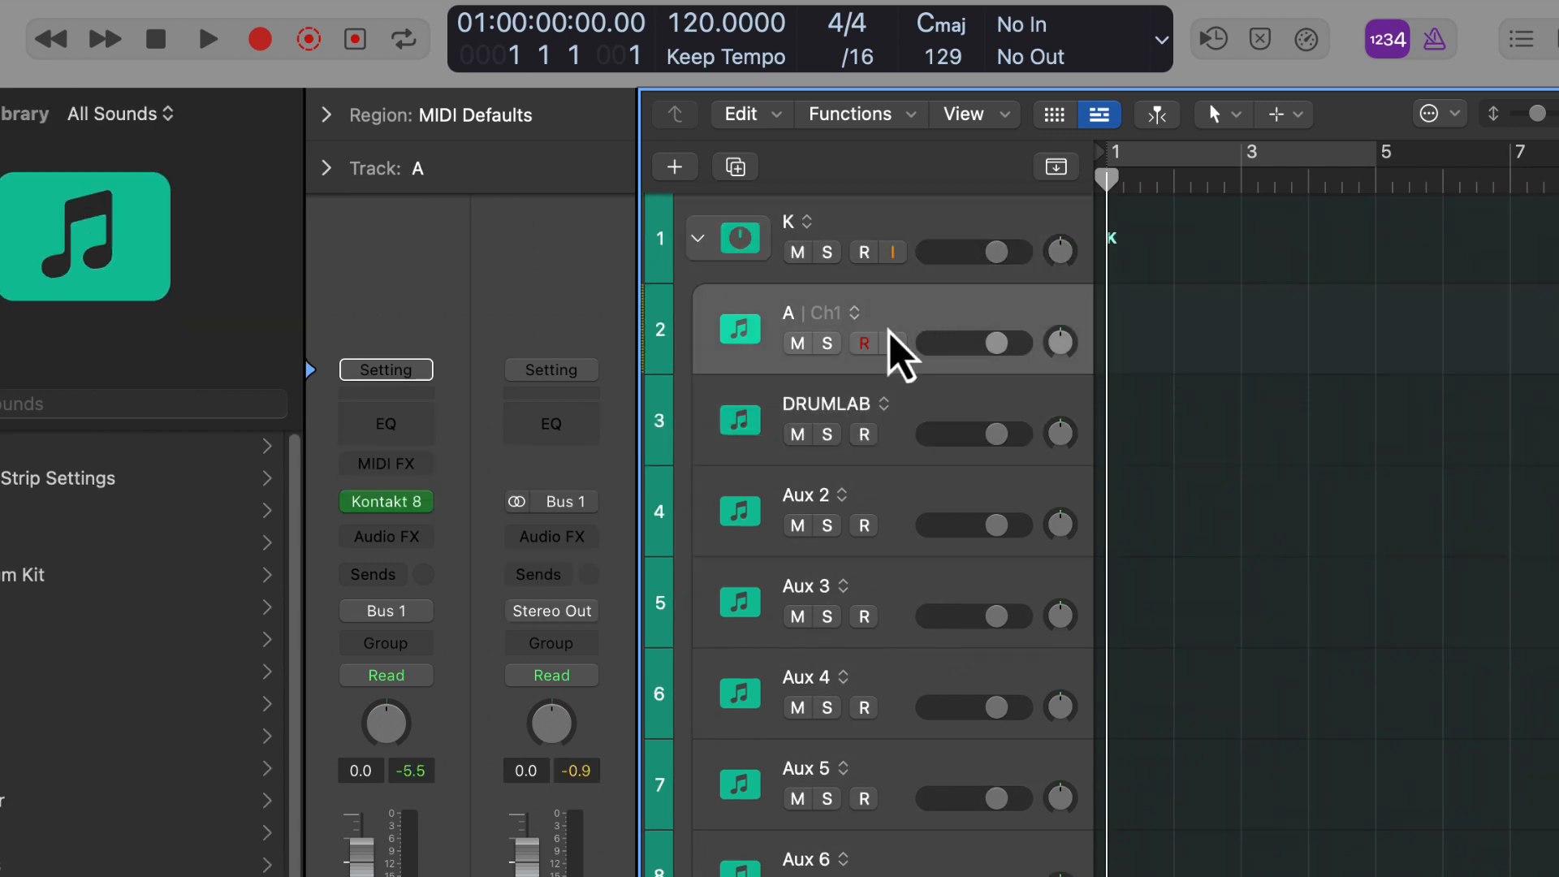
{"action": "left_click", "coordinate": [389, 502]}
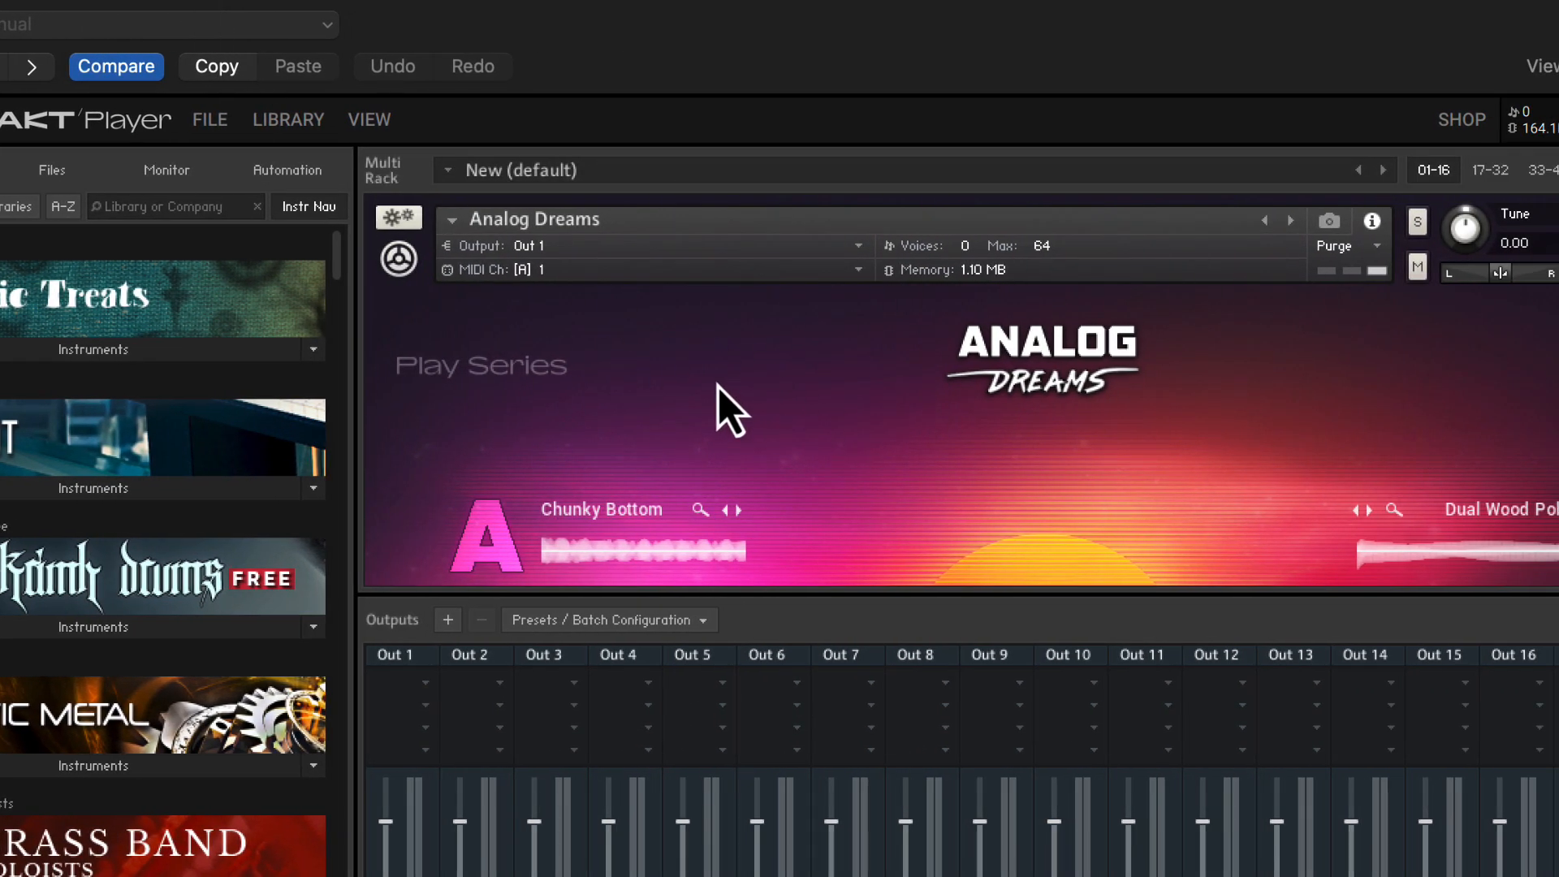
{"action": "scroll", "coordinate": [227, 605], "scroll_direction": "down", "scroll_amount": 3}
{"action": "scroll", "coordinate": [236, 630], "scroll_direction": "down", "scroll_amount": 15}
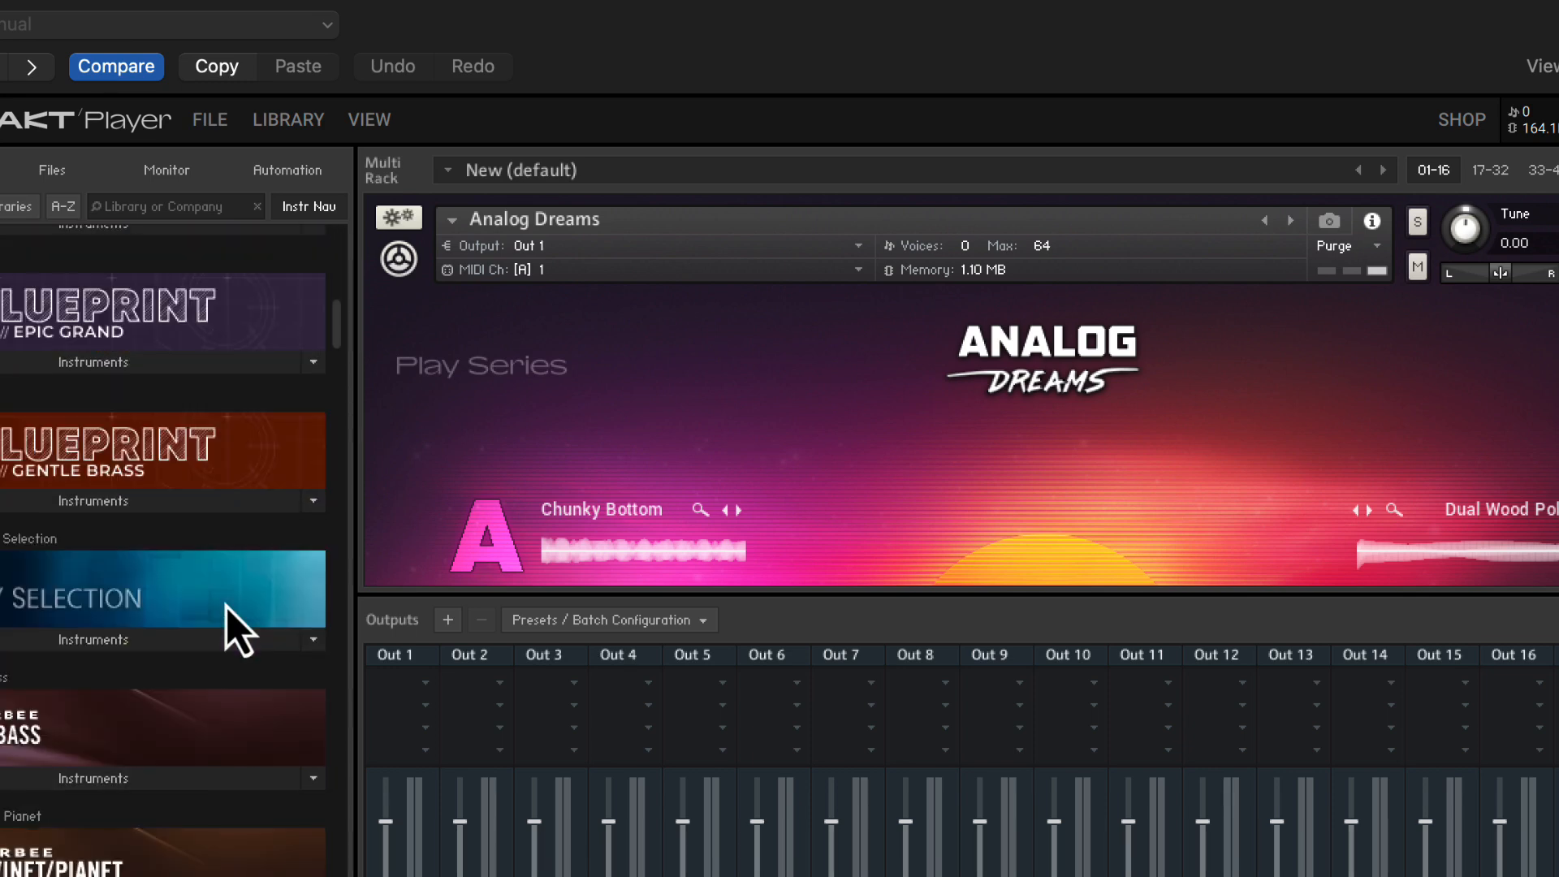
{"action": "scroll", "coordinate": [231, 626], "scroll_direction": "down", "scroll_amount": 3}
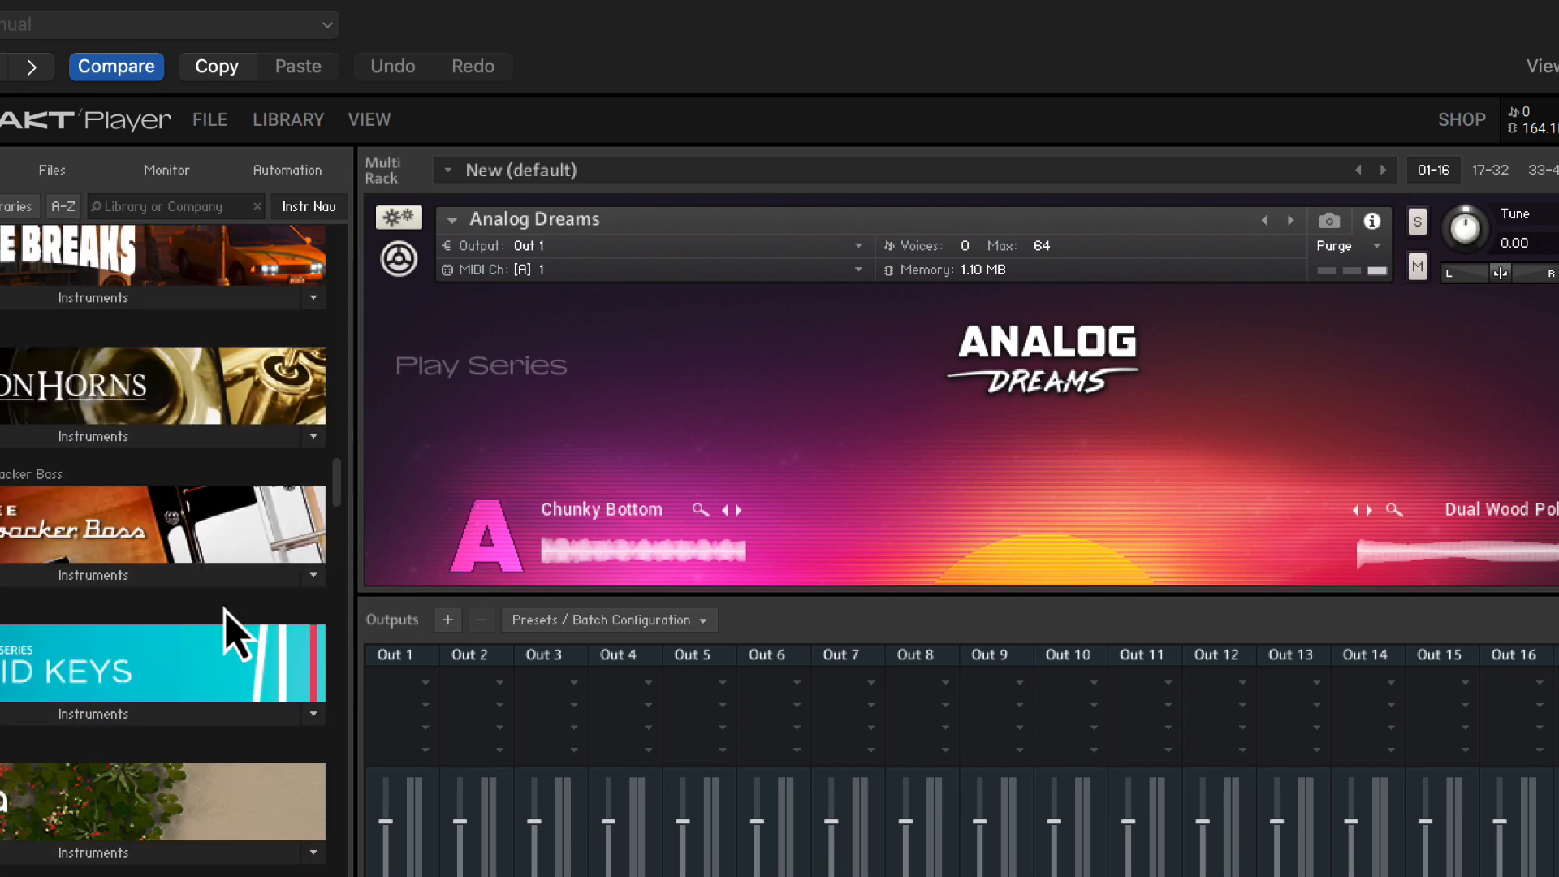
{"action": "scroll", "coordinate": [235, 625], "scroll_direction": "up", "scroll_amount": 10}
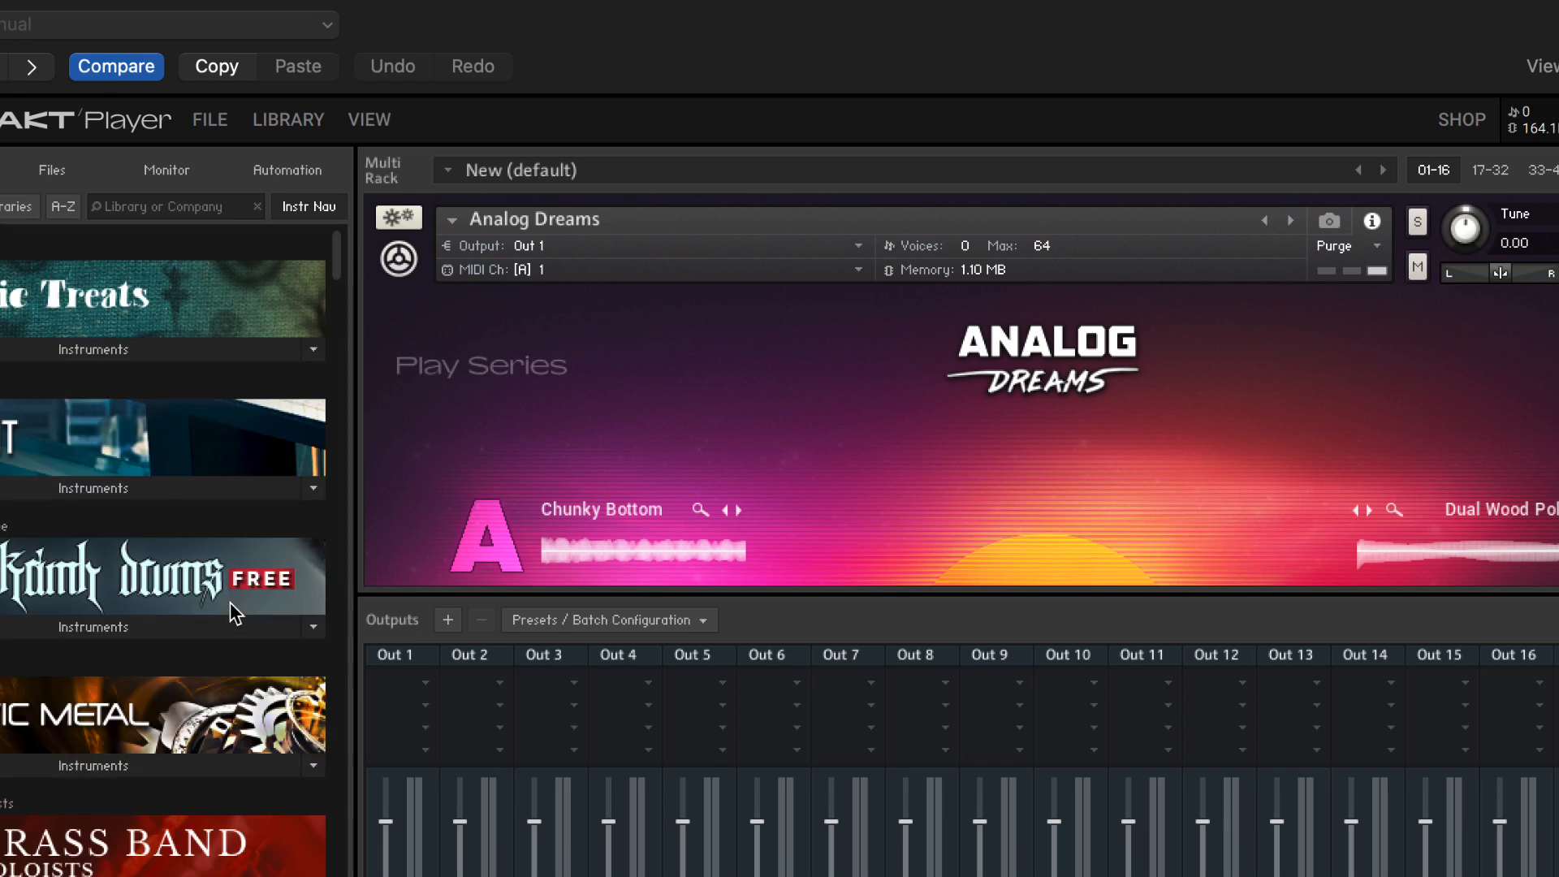